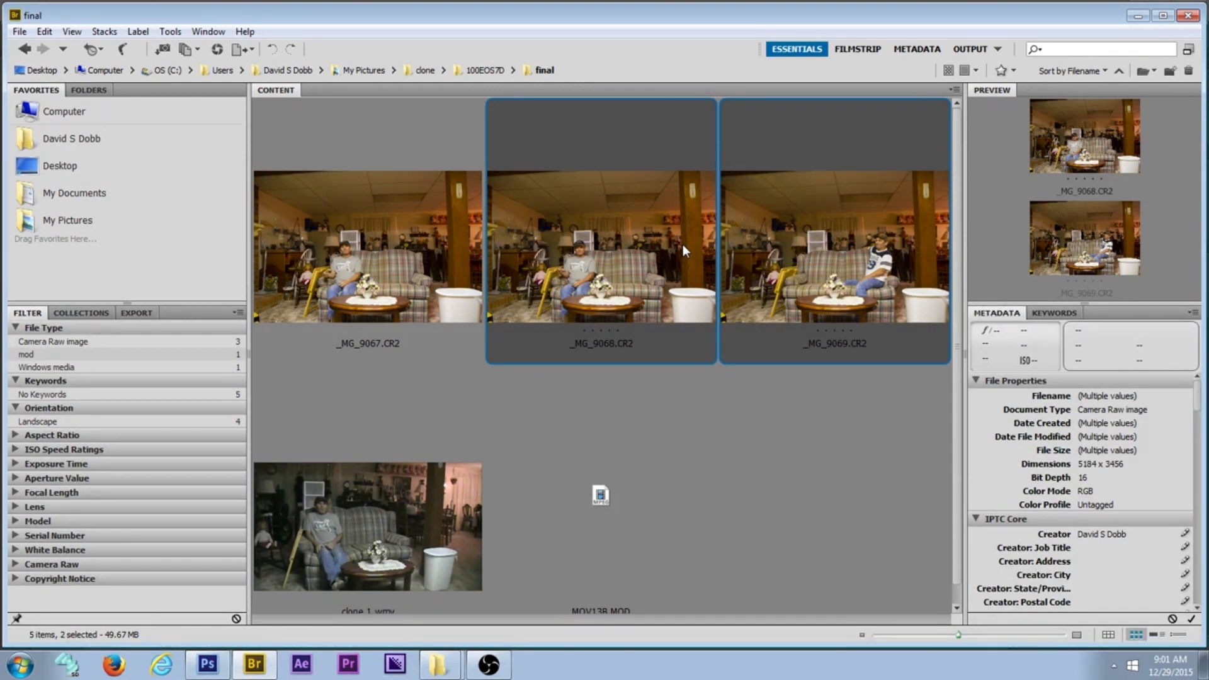
Open the raw photos _MG_9068.CR2 and _MG_9069.CR2 together in Adobe Photoshop CS6
{"action": "left_click", "coordinate": [611, 246]}
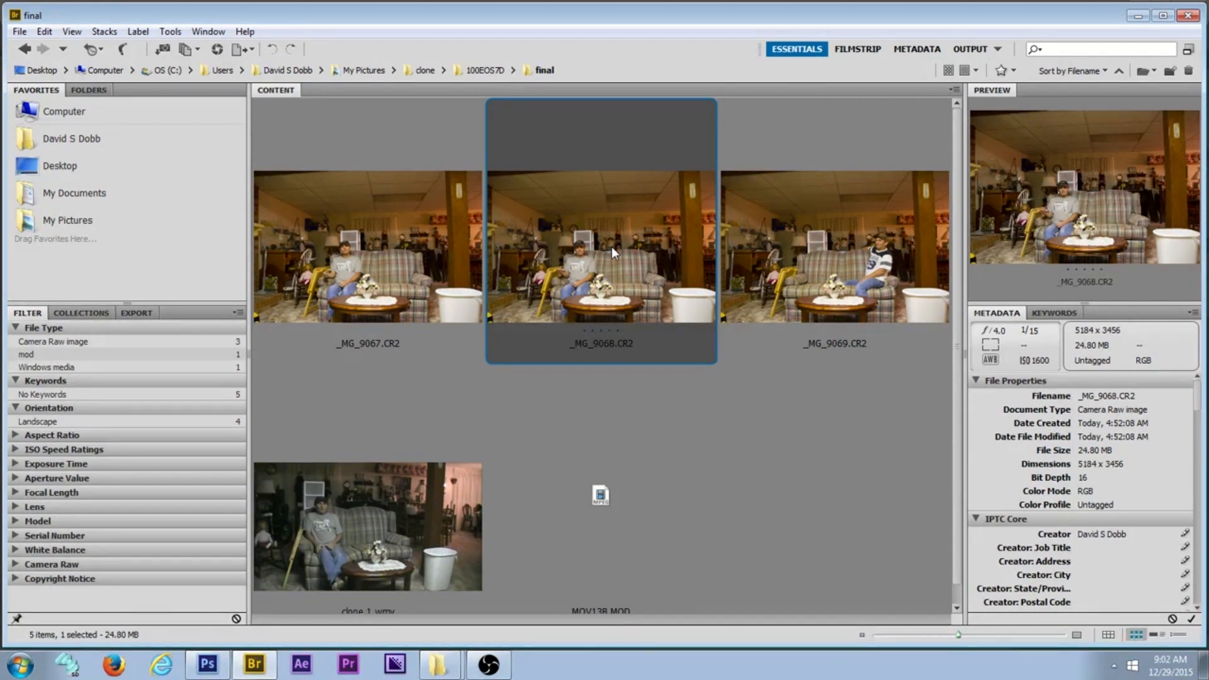
{"action": "left_click", "coordinate": [804, 243], "text": "ctrl"}
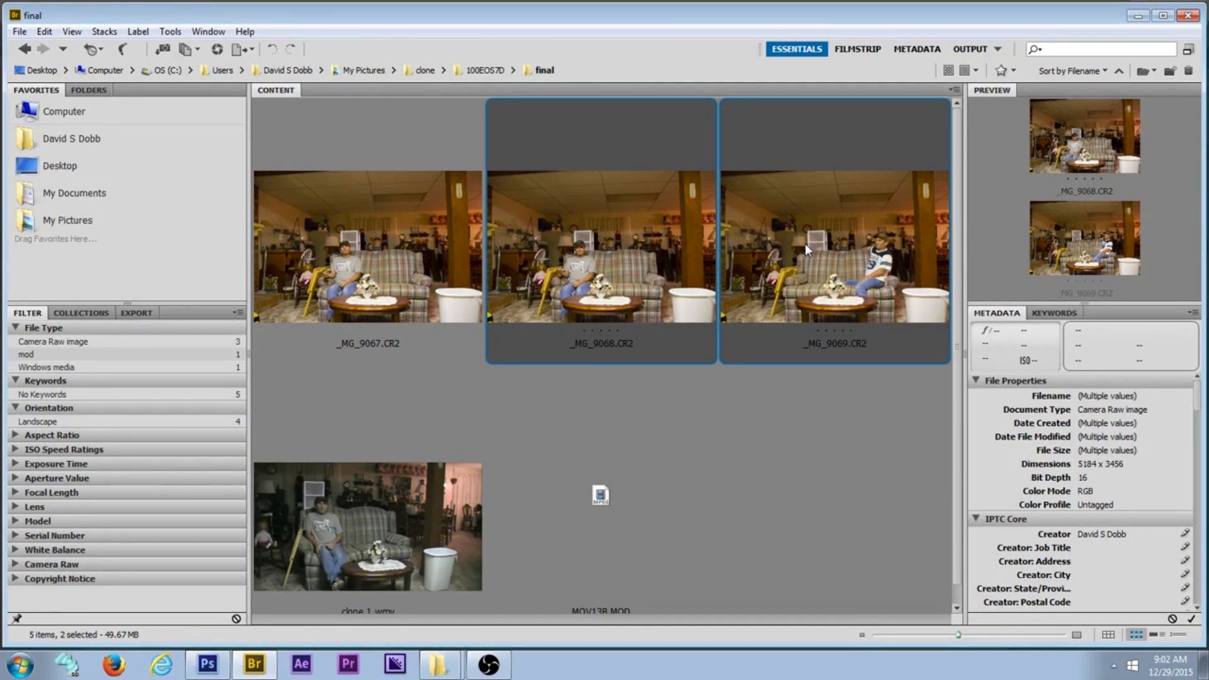
{"action": "right_click", "coordinate": [805, 243]}
{"action": "mouse_move", "coordinate": [865, 271]}
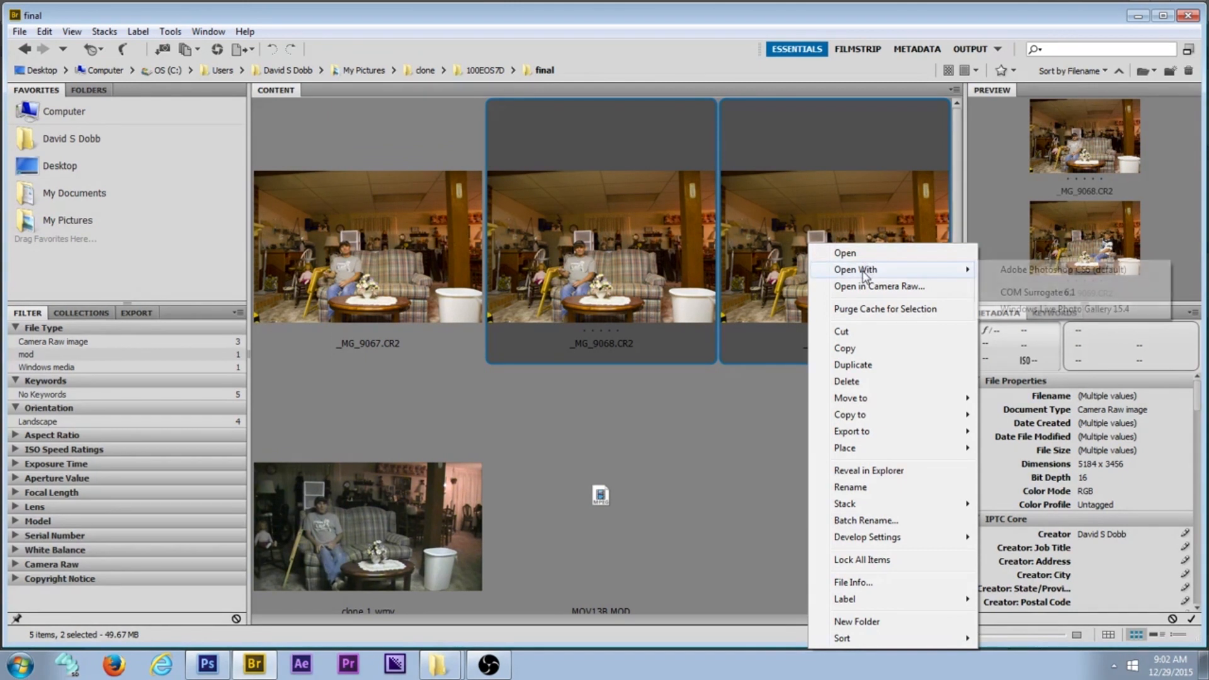
{"action": "left_click", "coordinate": [1045, 271]}
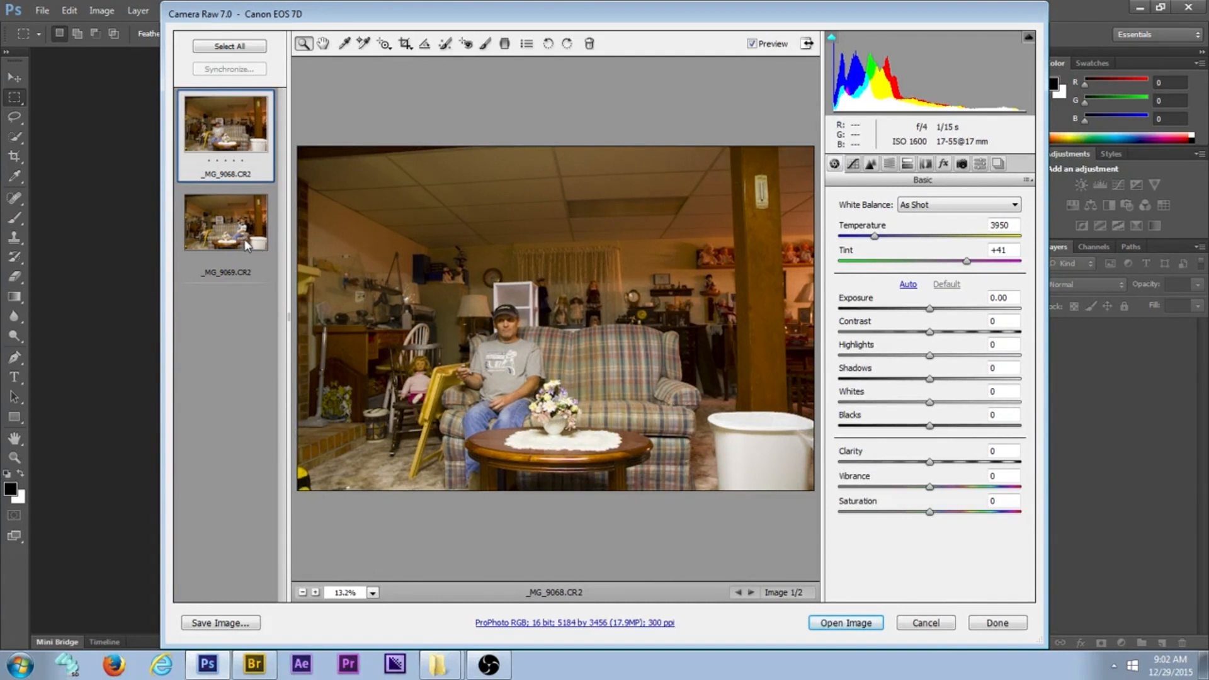
Select both raw photos and synchronize their settings, leaving out crop, spot removal and local adjustments
{"action": "left_click", "coordinate": [229, 47]}
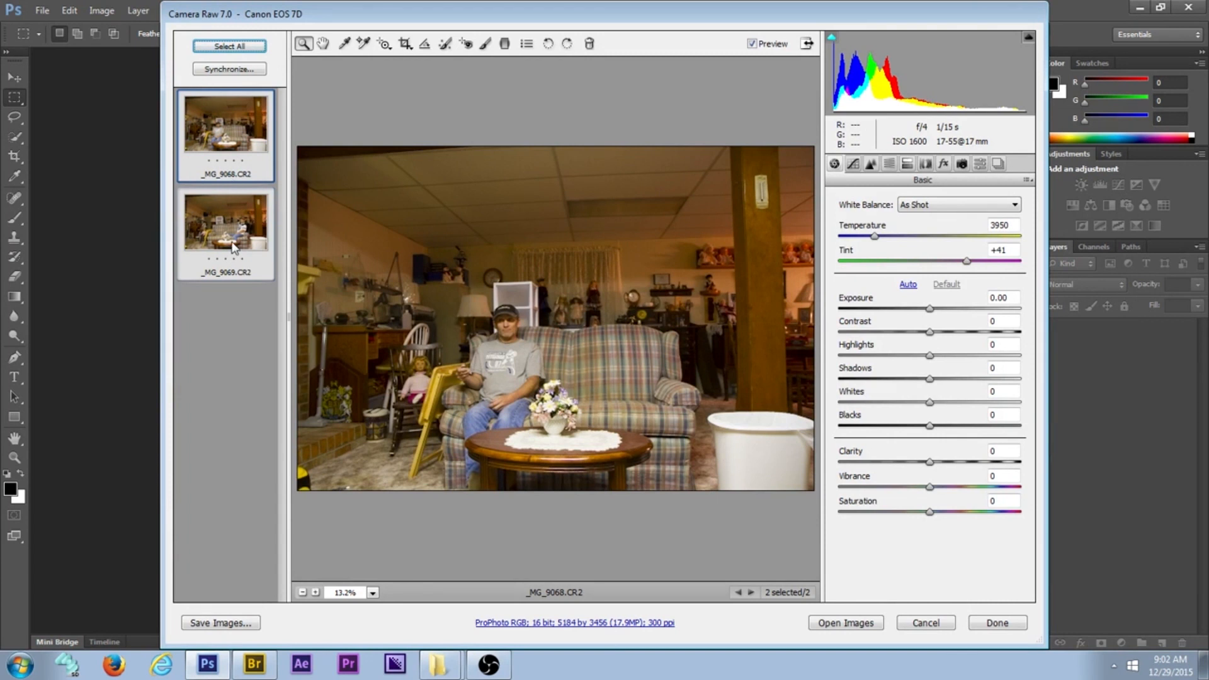
{"action": "left_click", "coordinate": [226, 69]}
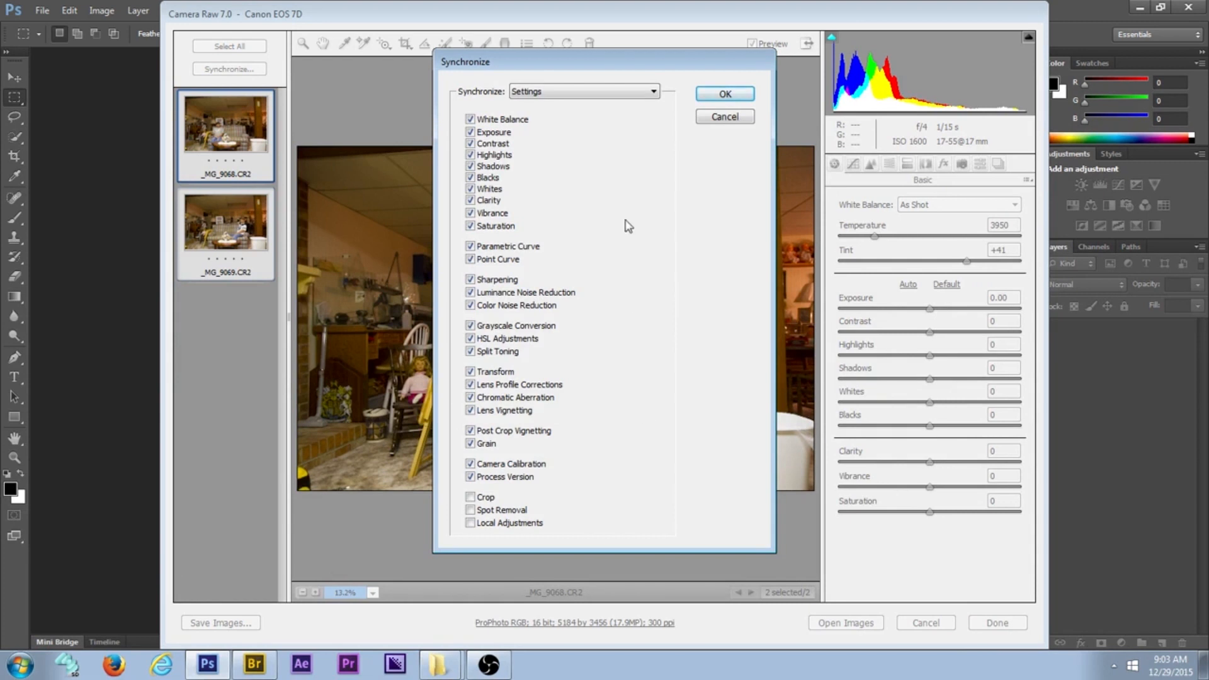
{"action": "left_click", "coordinate": [724, 95]}
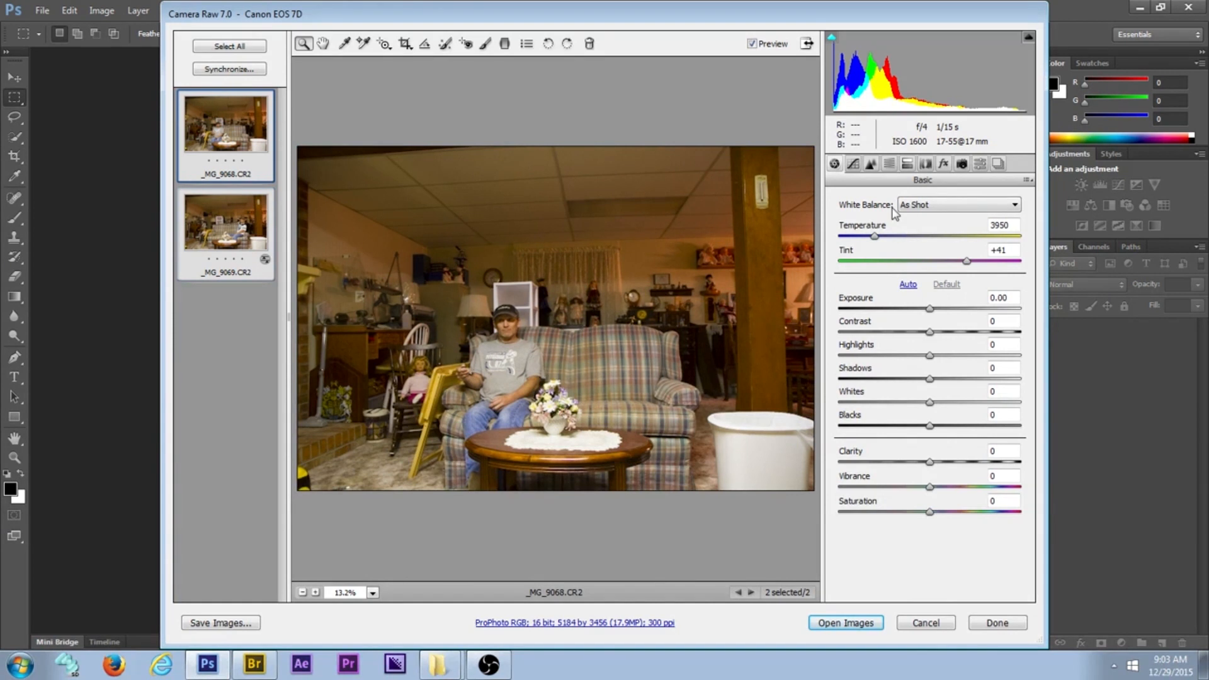
Lower the HSL saturation of both photos to Yellows -59, Oranges -8 and Reds -3
{"action": "left_click", "coordinate": [889, 165]}
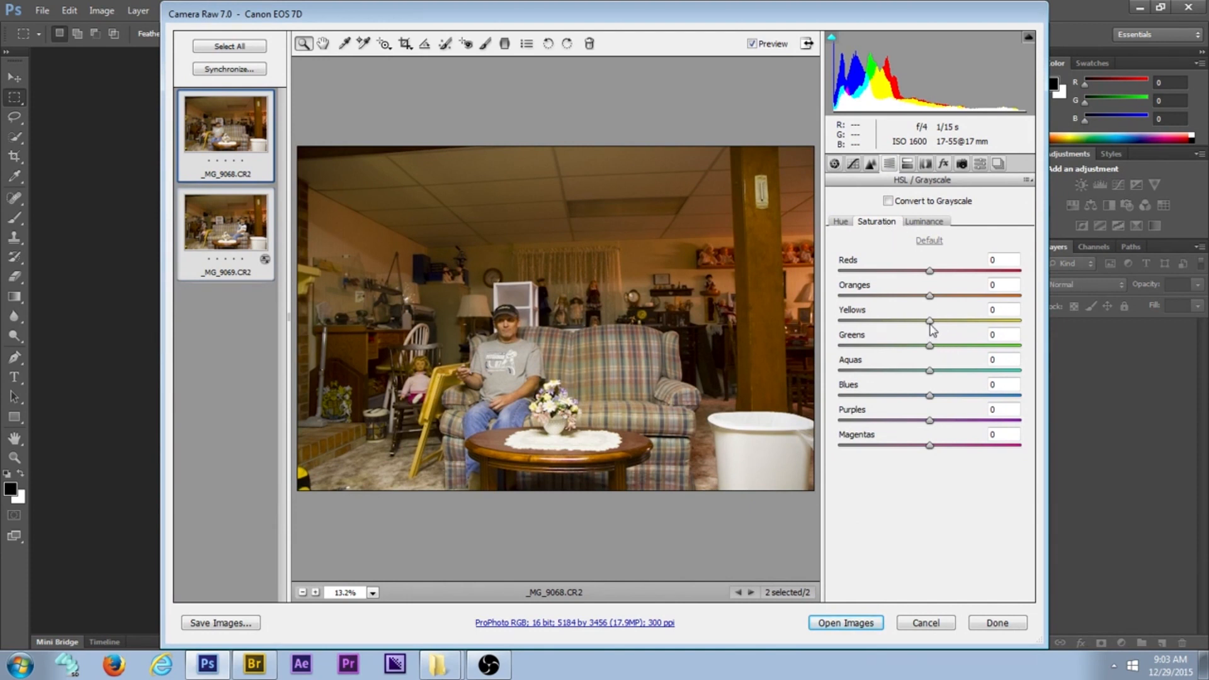
{"action": "left_click_drag", "start_coordinate": [928, 320], "coordinate": [874, 334]}
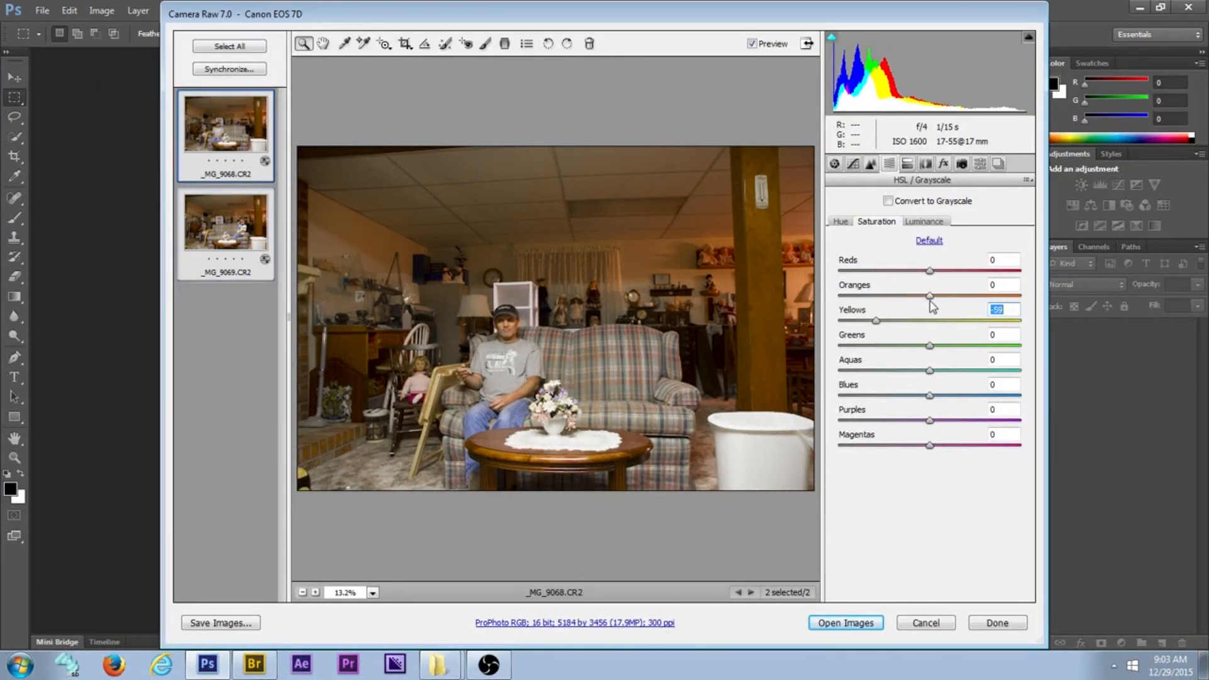
{"action": "left_click_drag", "start_coordinate": [932, 301], "coordinate": [929, 278]}
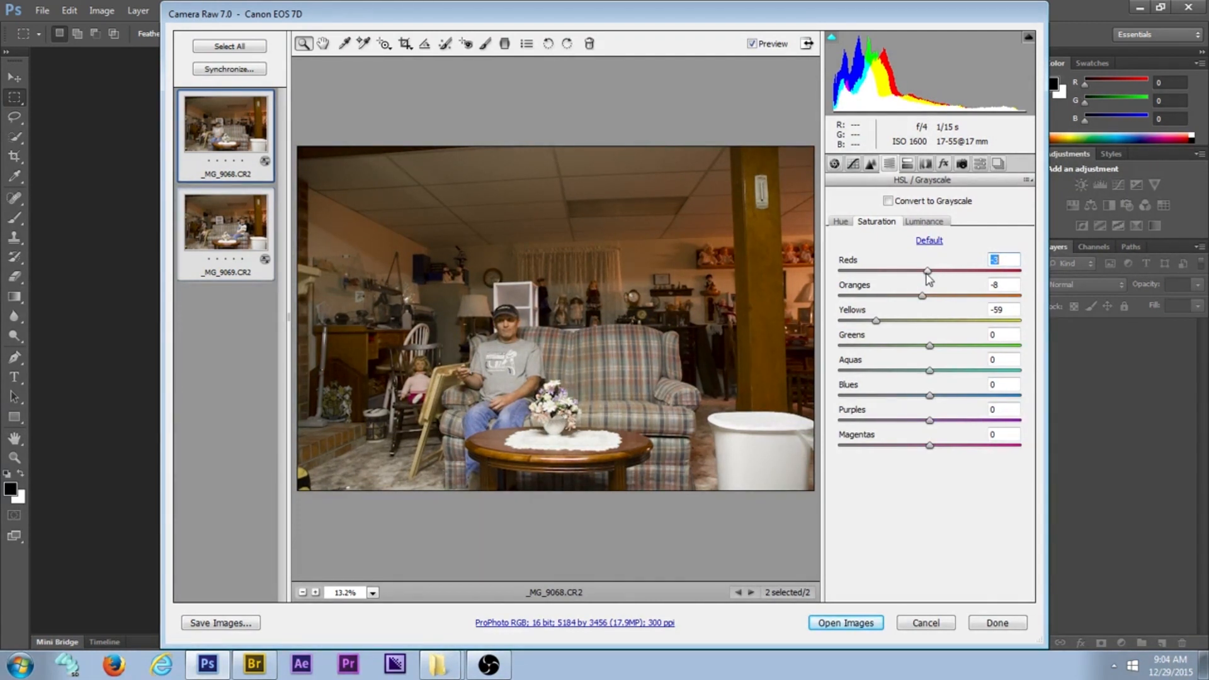
Set the basic Contrast to +35 and Highlights to -28 for both photos
{"action": "left_click", "coordinate": [834, 165]}
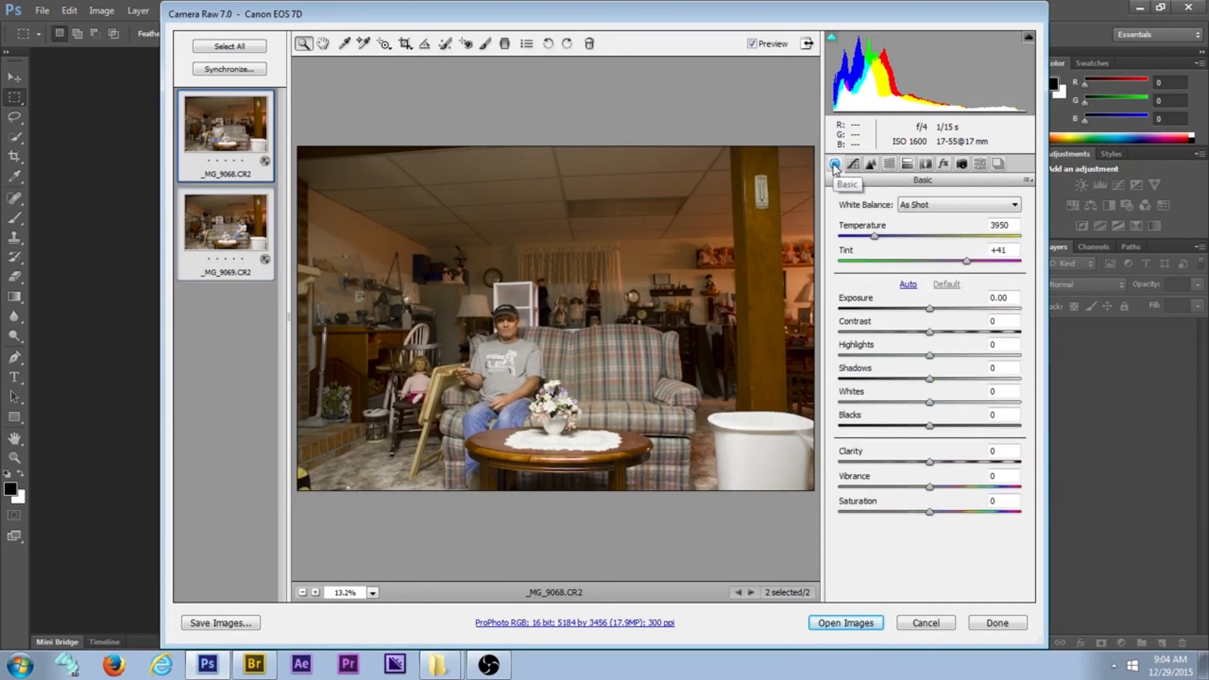
{"action": "left_click", "coordinate": [933, 339]}
{"action": "left_click_drag", "start_coordinate": [932, 334], "coordinate": [962, 335]}
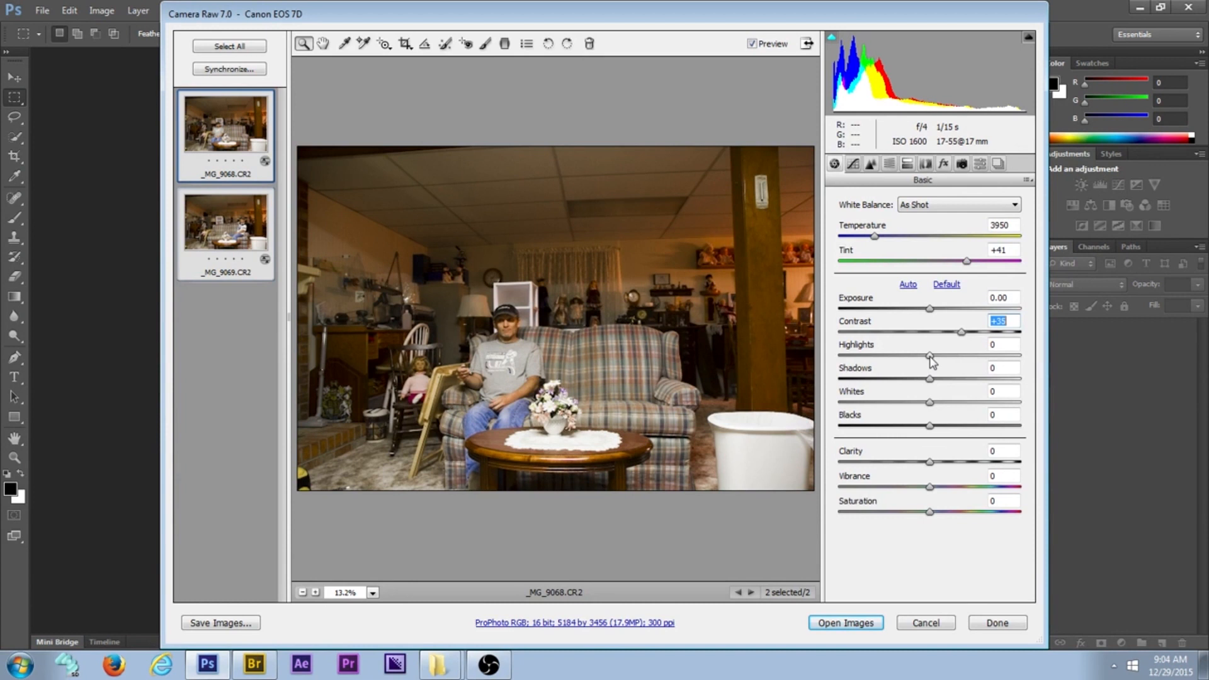
{"action": "key", "text": "alt"}
{"action": "left_click_drag", "start_coordinate": [930, 356], "coordinate": [905, 364]}
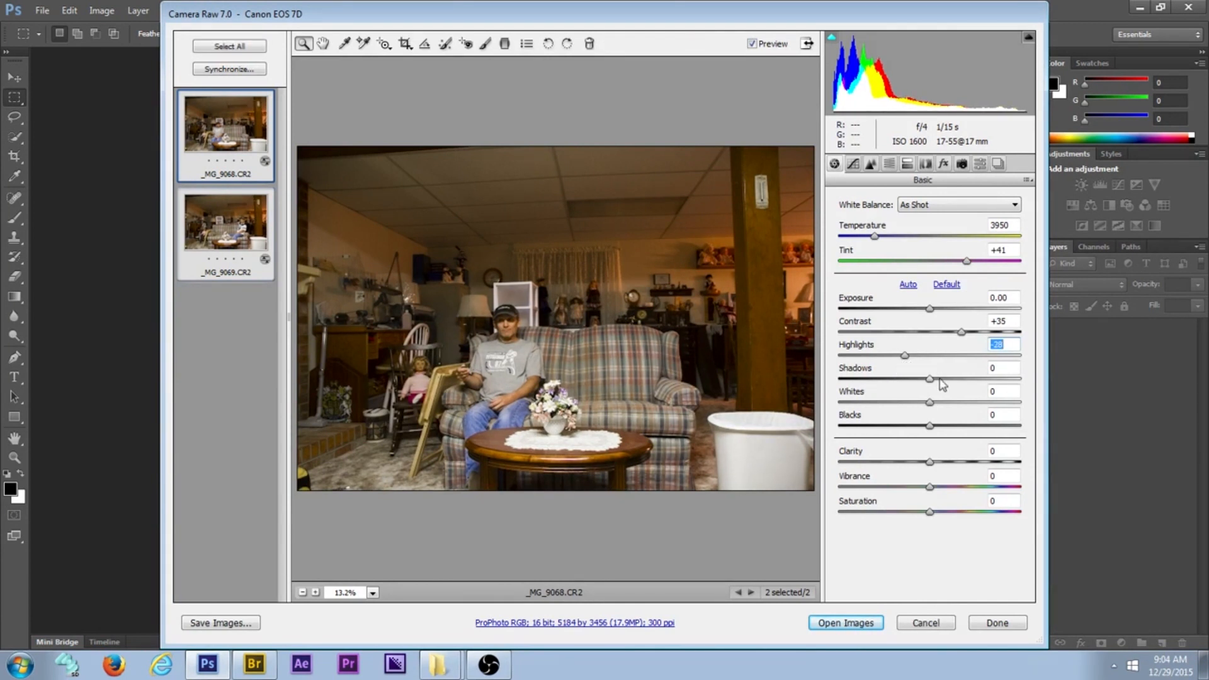
Raise Shadows to +11 for both photos, checking the clipping preview
{"action": "left_click_drag", "start_coordinate": [929, 379], "coordinate": [933, 379]}
{"action": "left_click_drag", "start_coordinate": [937, 379], "coordinate": [938, 380]}
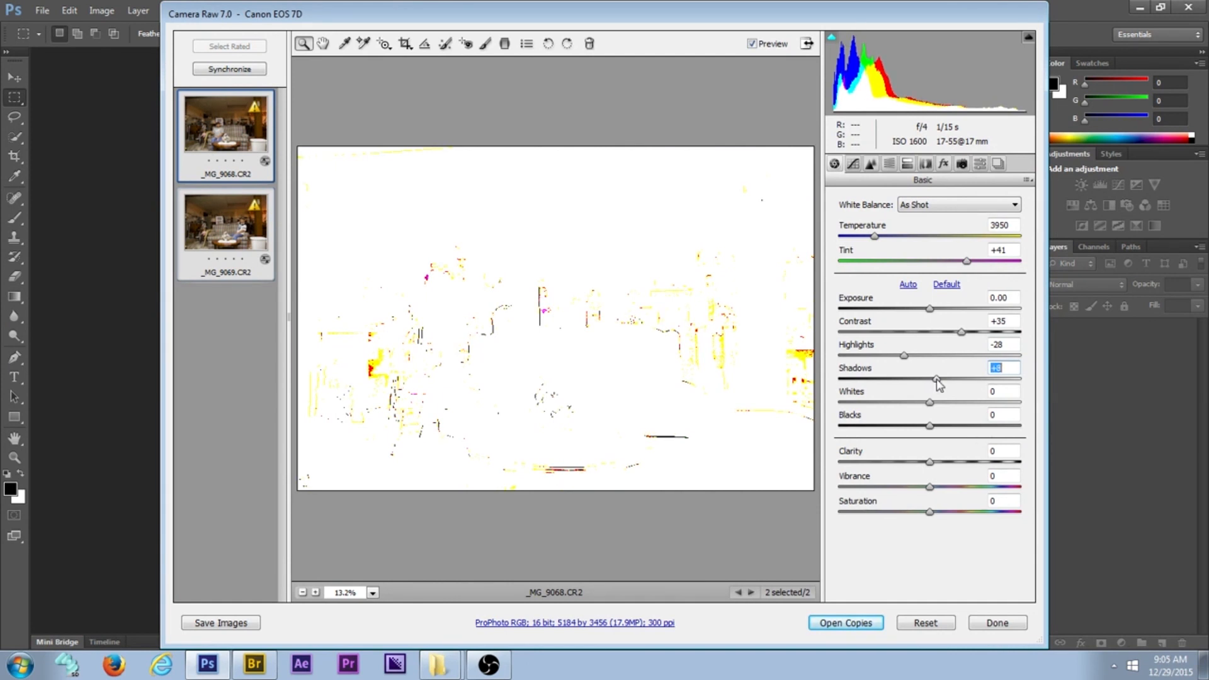
{"action": "left_click_drag", "start_coordinate": [937, 379], "coordinate": [937, 379]}
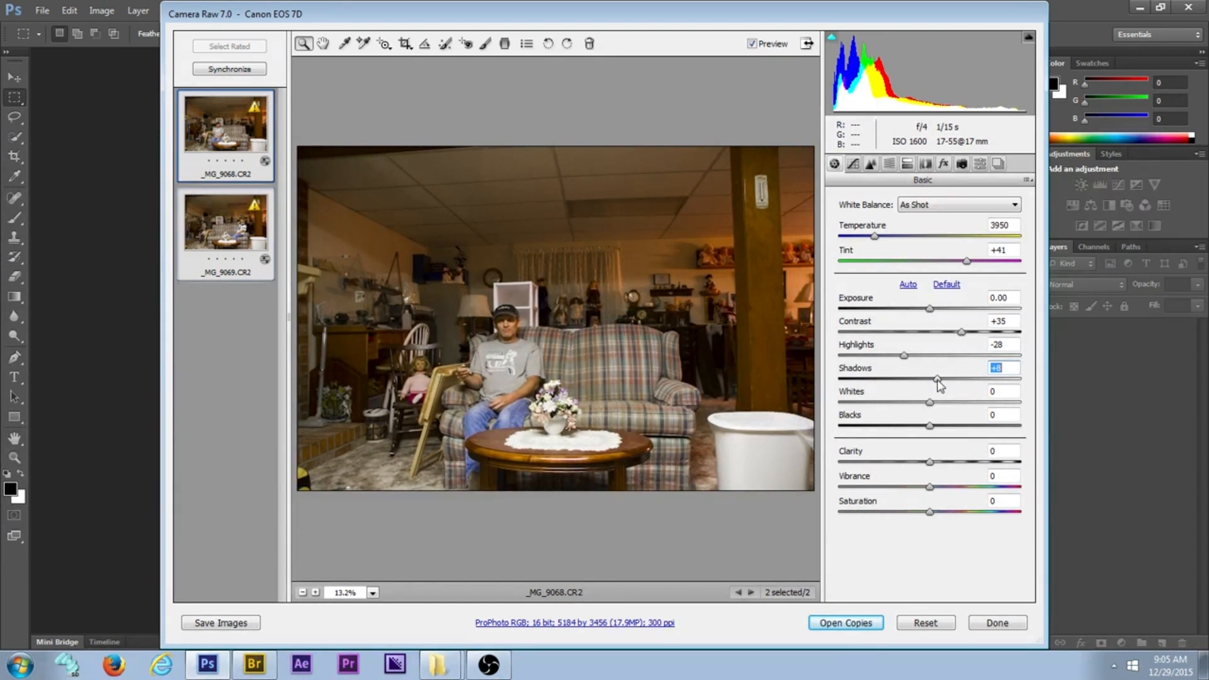
{"action": "left_click_drag", "start_coordinate": [937, 380], "coordinate": [939, 380]}
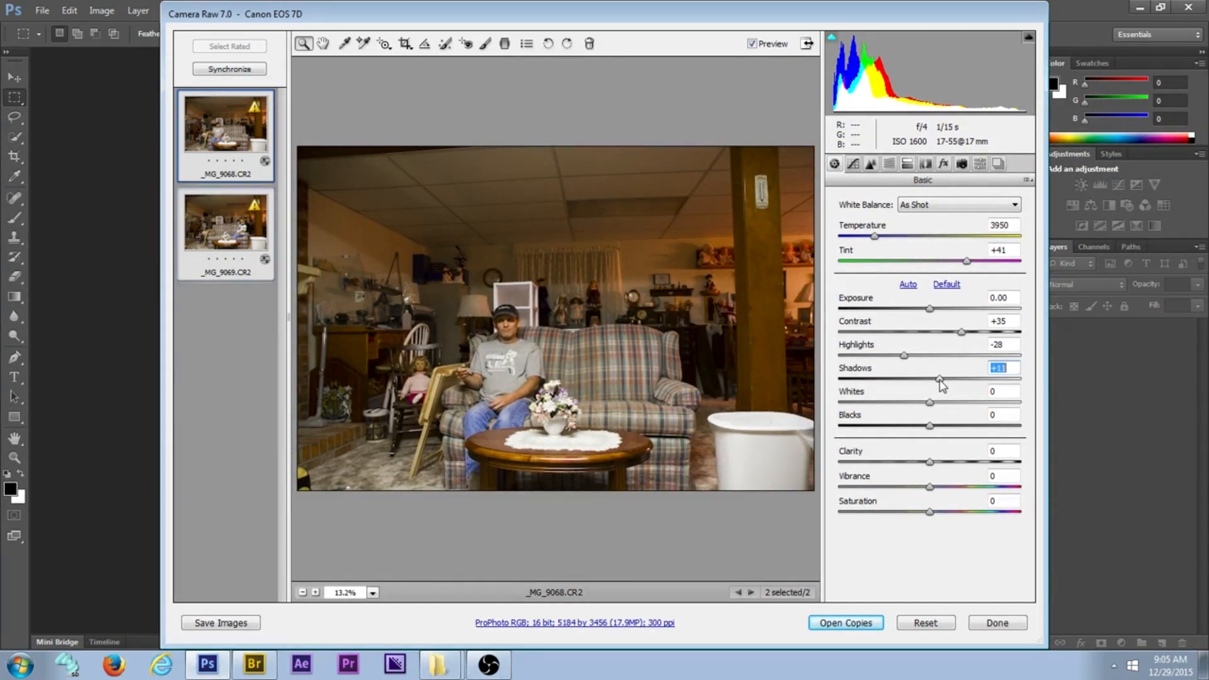
Set Clarity to +21 and open both developed photos for editing
{"action": "left_click", "coordinate": [930, 465]}
{"action": "left_click_drag", "start_coordinate": [931, 465], "coordinate": [949, 466]}
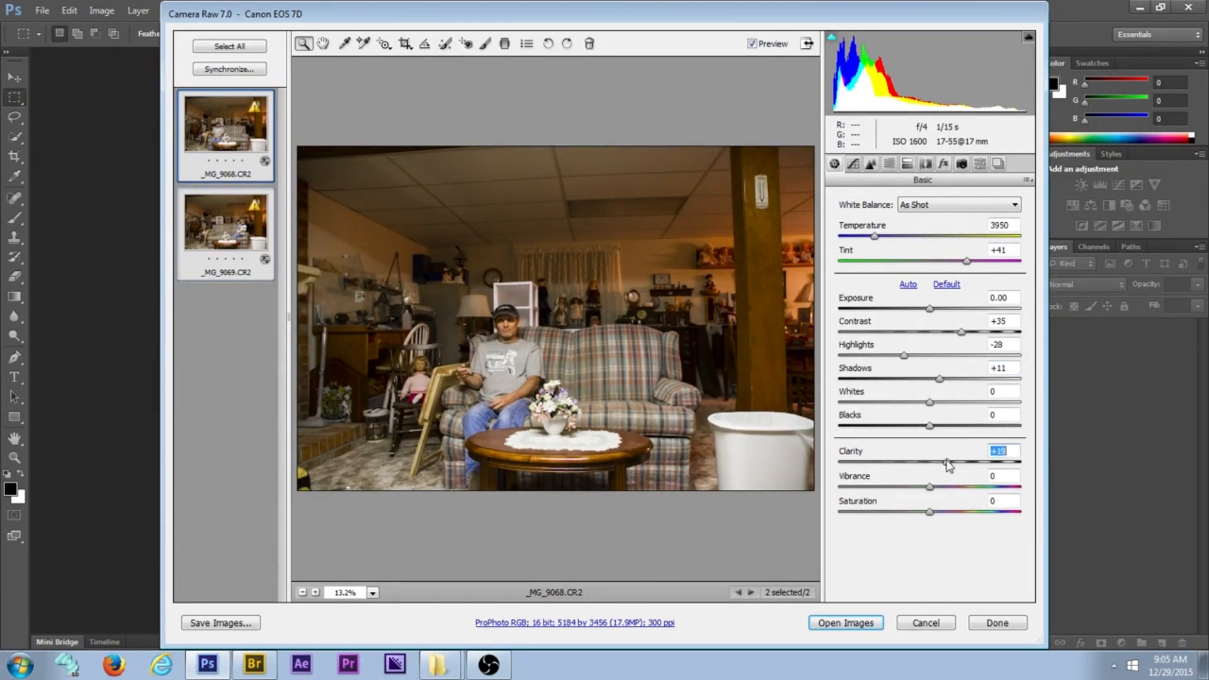
{"action": "left_click_drag", "start_coordinate": [948, 465], "coordinate": [951, 465]}
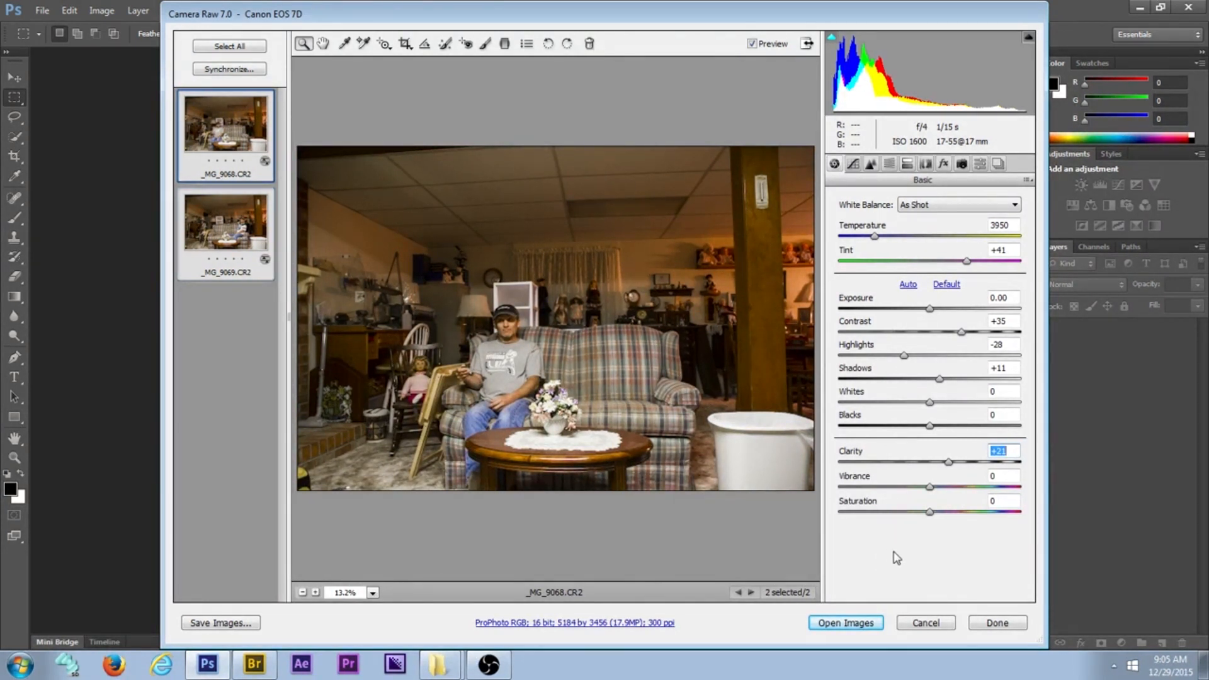
{"action": "left_click", "coordinate": [841, 623]}
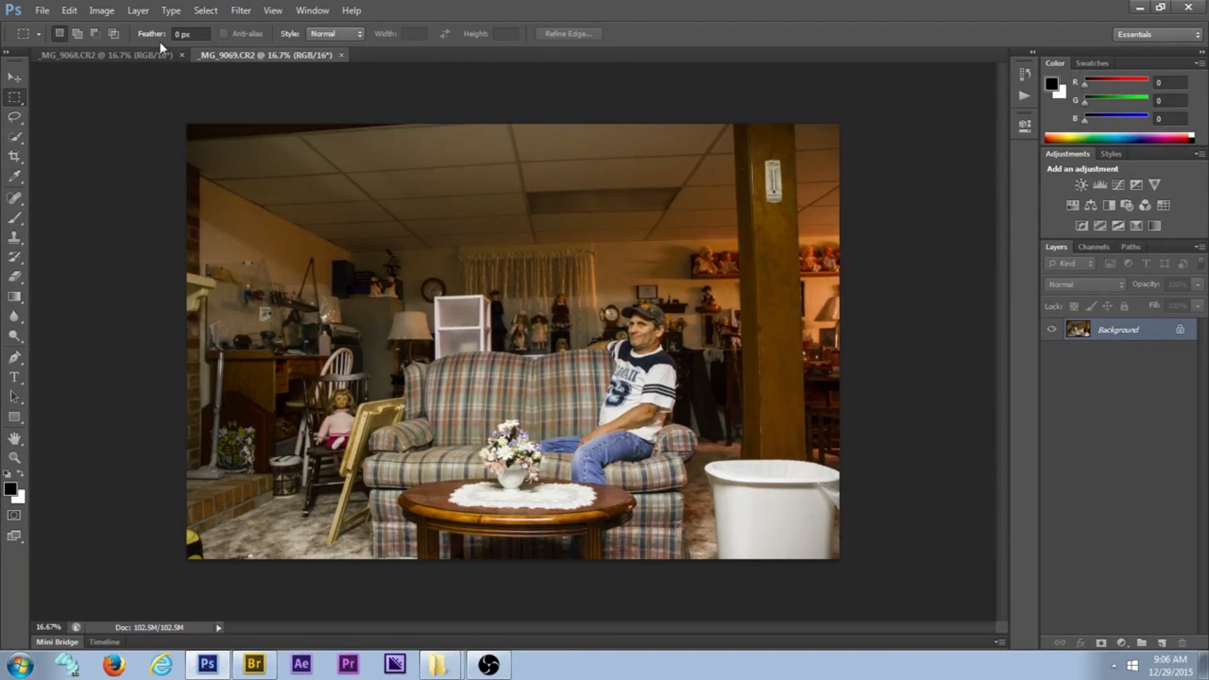
Select the entire _MG_9069.CR2 image and copy it
{"action": "left_click", "coordinate": [134, 55]}
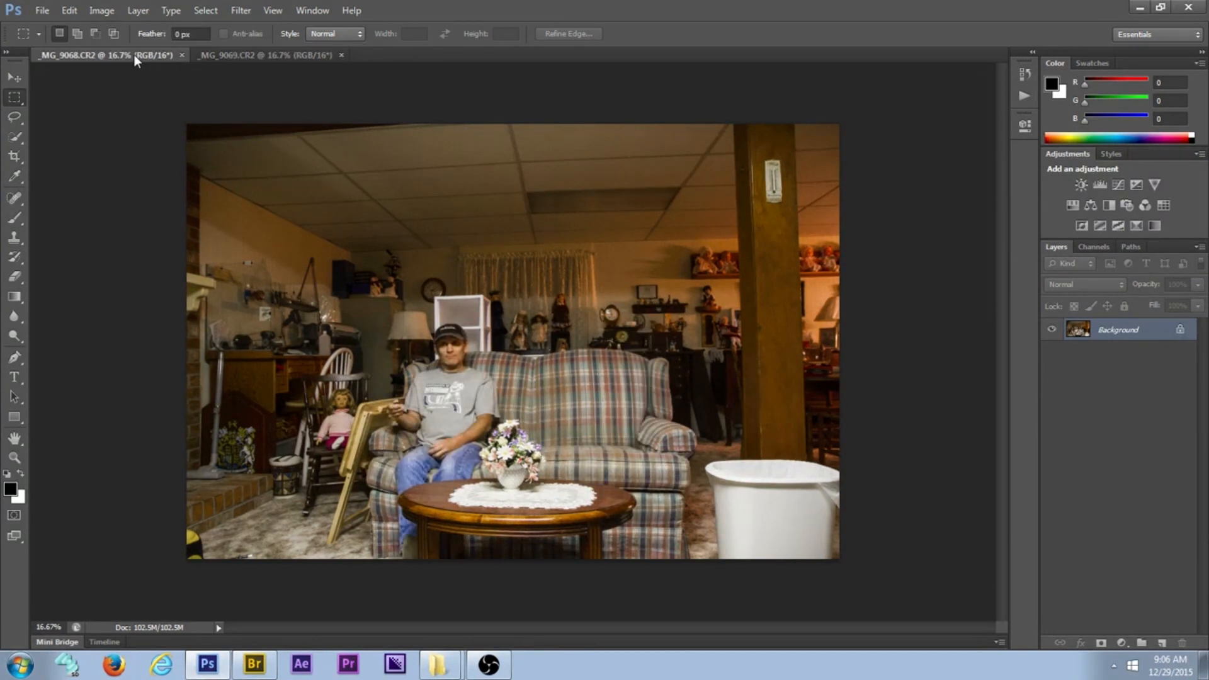
{"action": "left_click", "coordinate": [274, 54]}
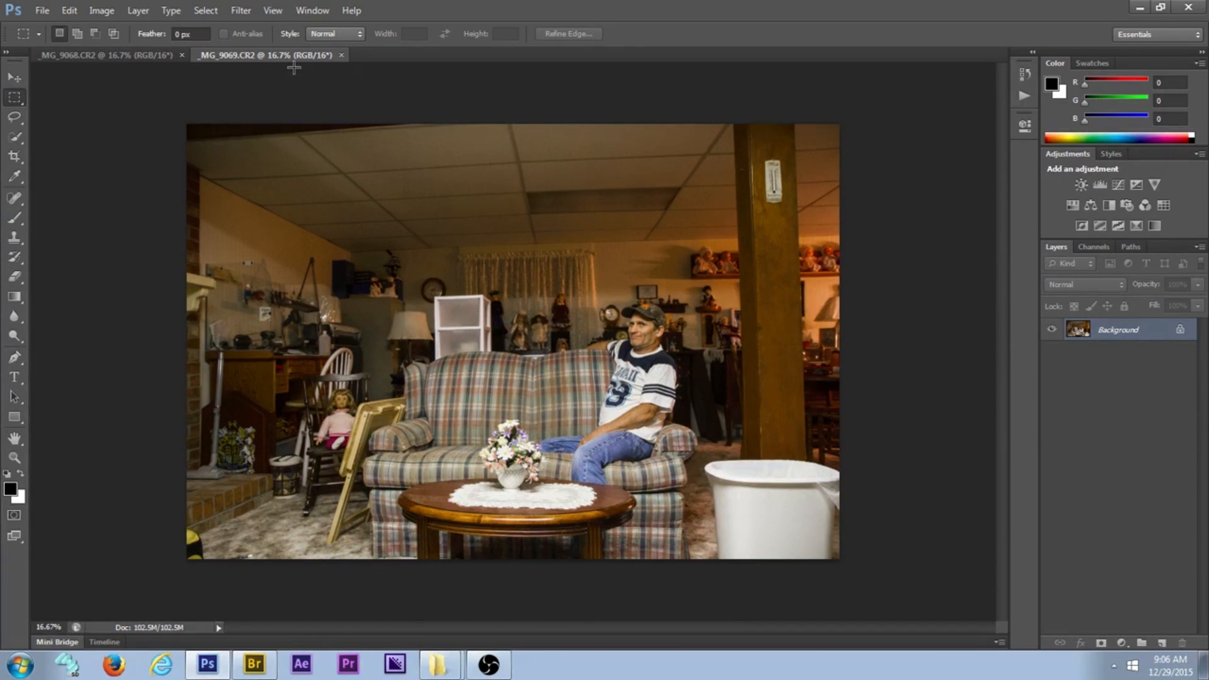
{"action": "left_click", "coordinate": [208, 11]}
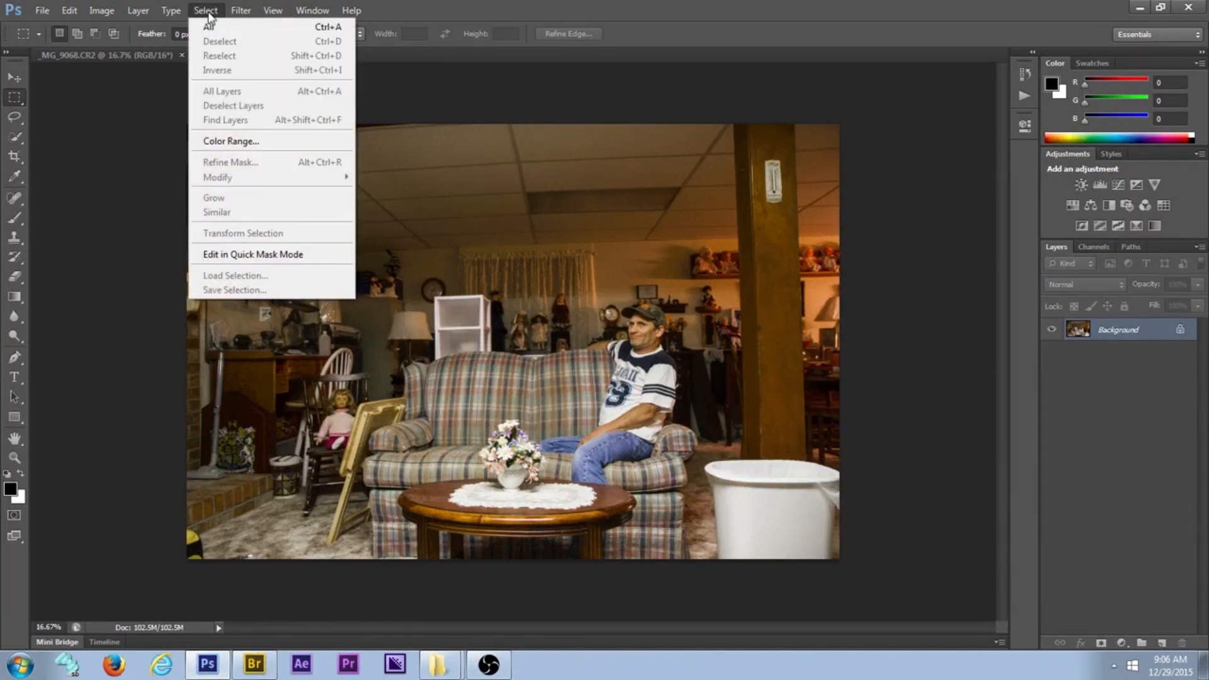
{"action": "left_click", "coordinate": [208, 26]}
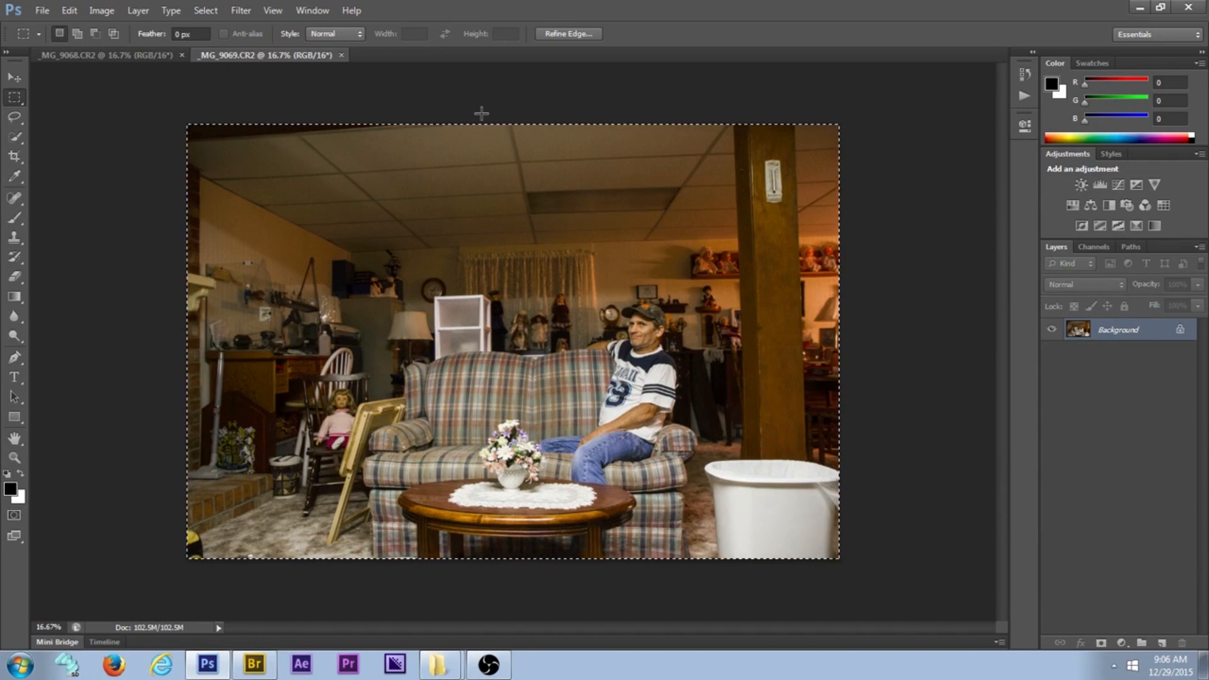
{"action": "left_click", "coordinate": [68, 11]}
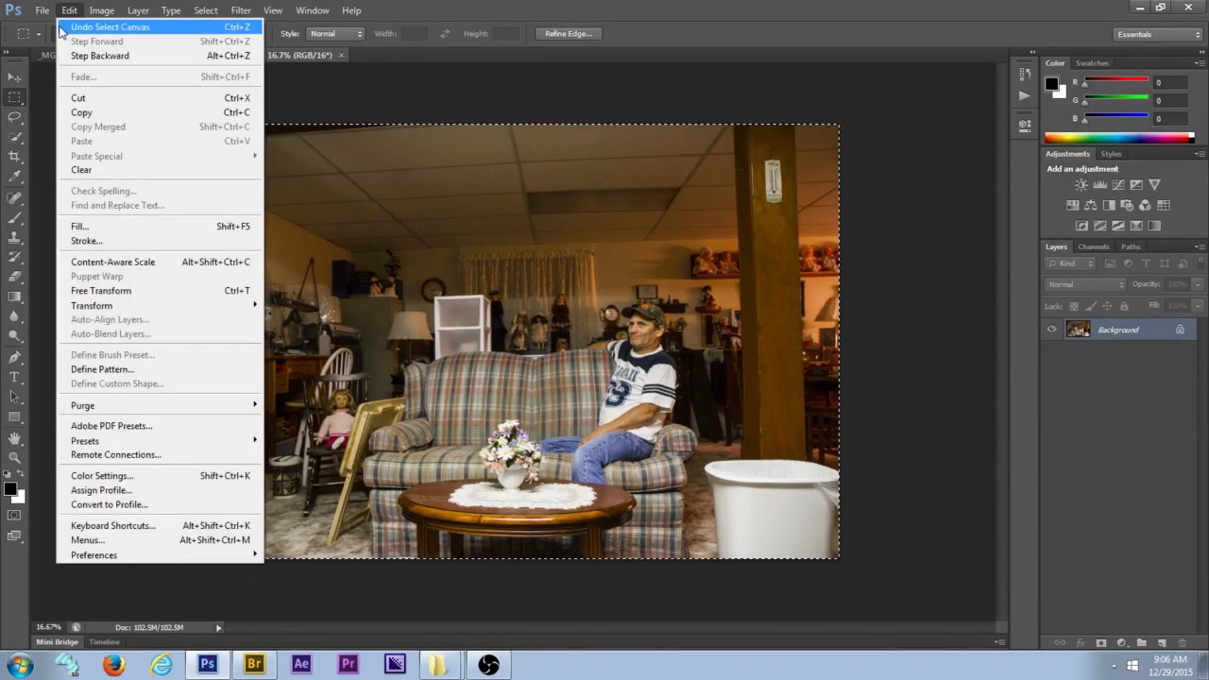
{"action": "left_click", "coordinate": [86, 113]}
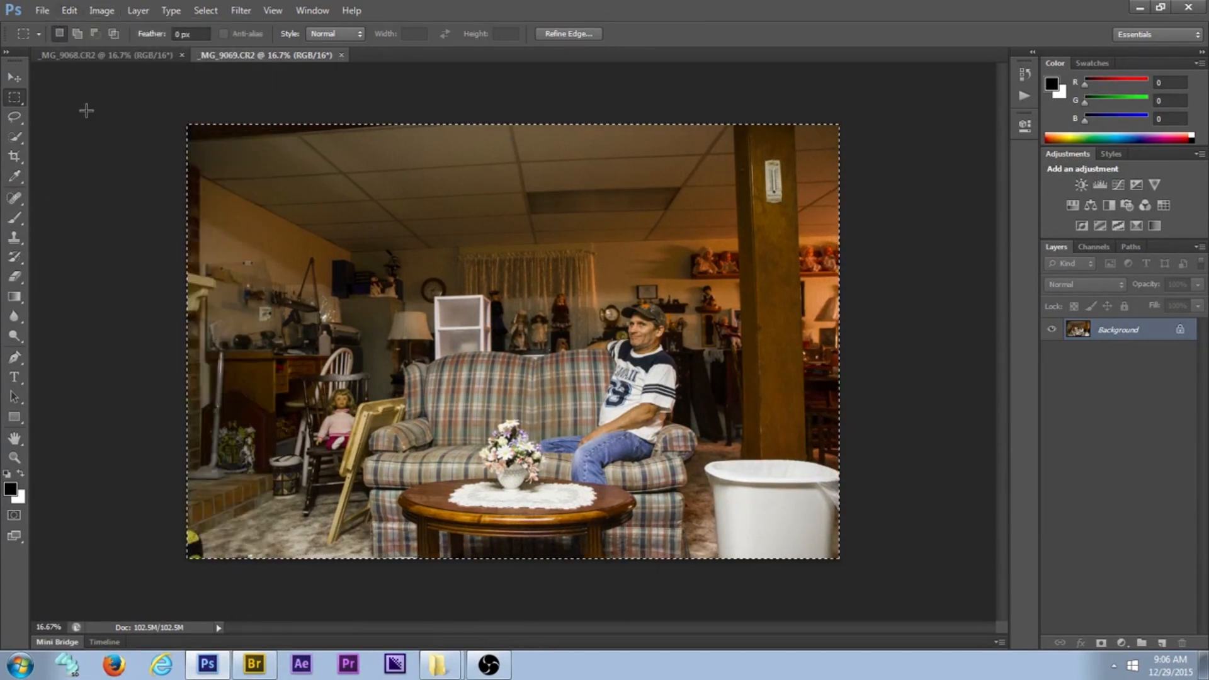
Paste the copied photo as a new layer in the _MG_9068.CR2 document
{"action": "left_click", "coordinate": [123, 53]}
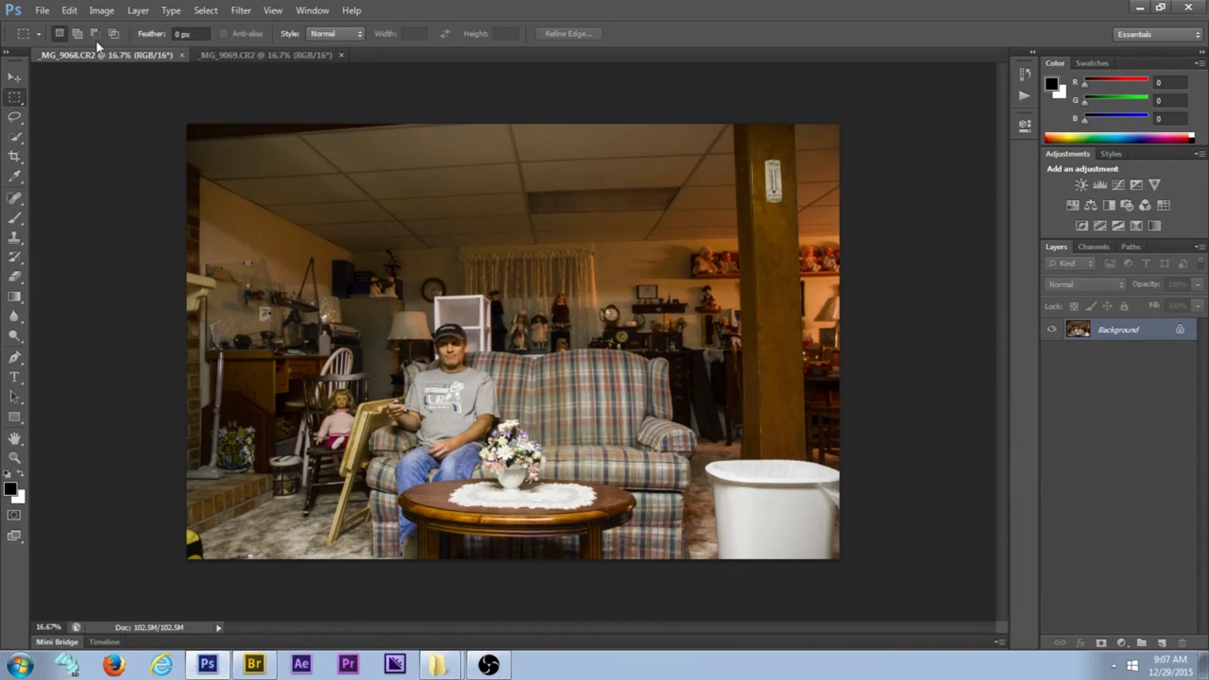
{"action": "left_click", "coordinate": [69, 10]}
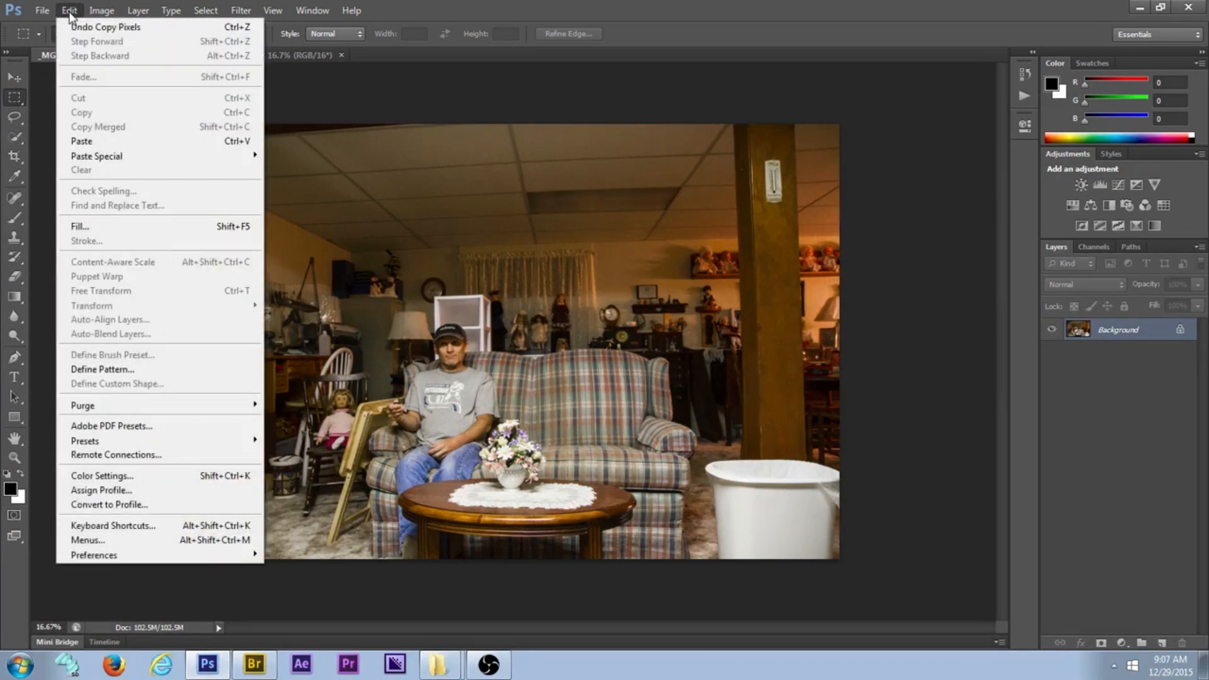
{"action": "left_click", "coordinate": [88, 140]}
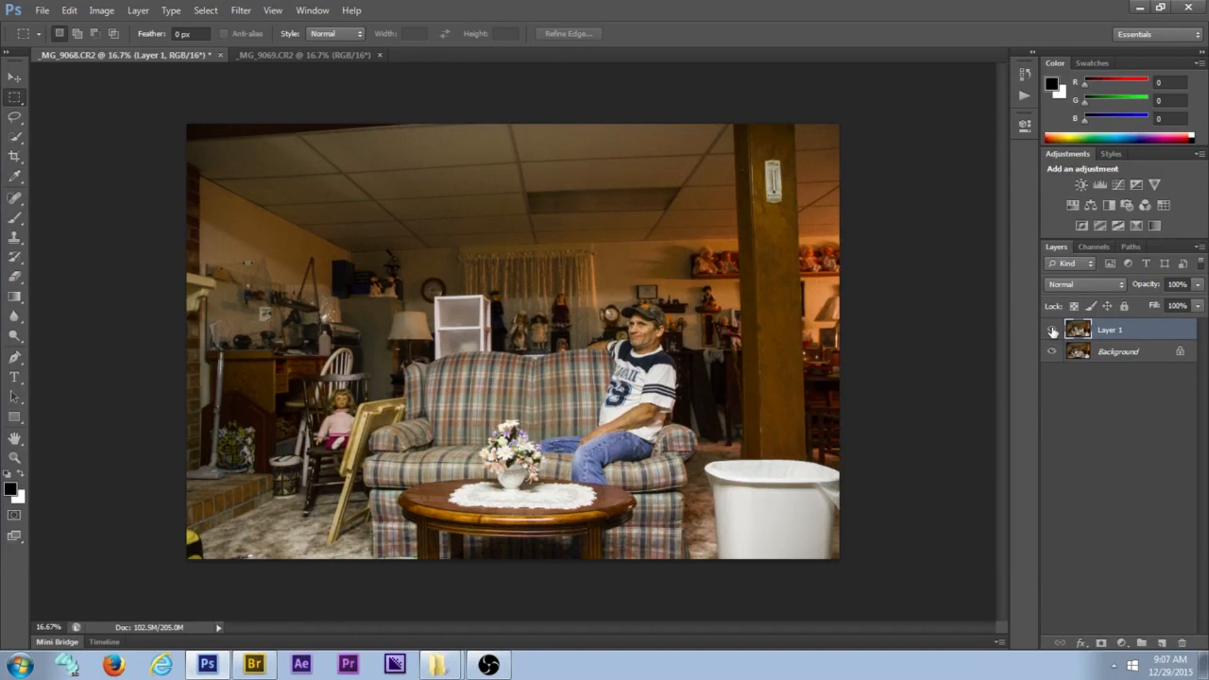
Toggle the pasted layer's visibility to compare it with the background photo, leaving the layer shown
{"action": "left_click", "coordinate": [1051, 331]}
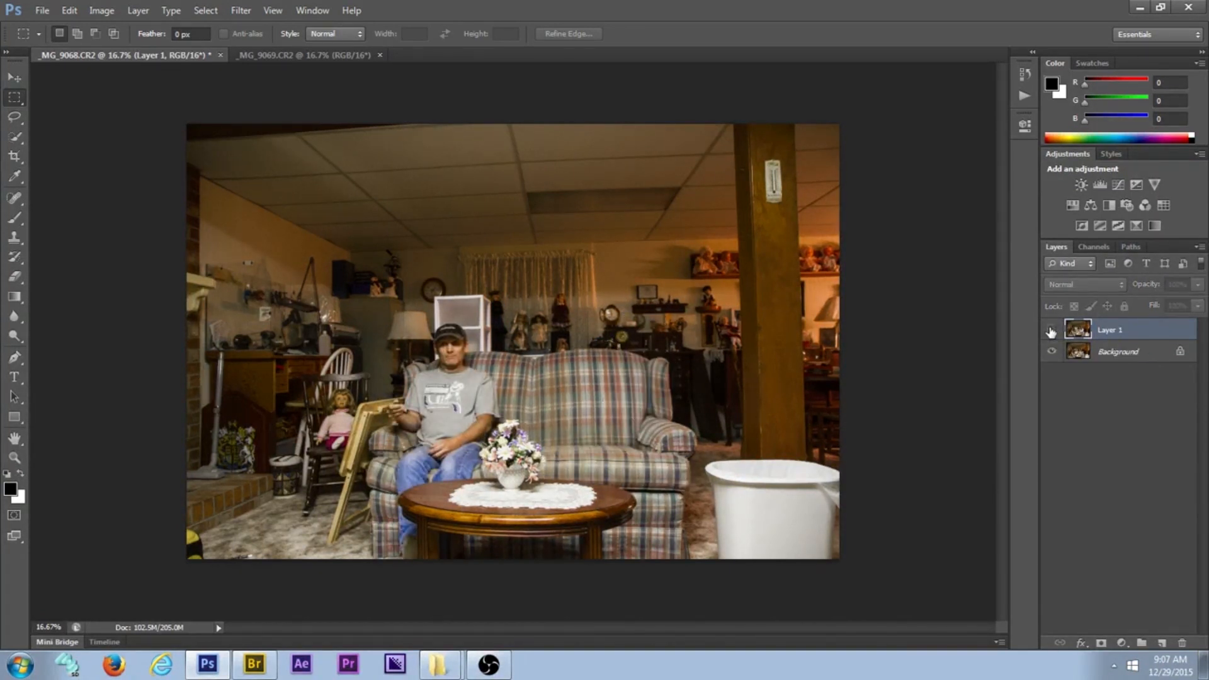
{"action": "left_click", "coordinate": [1050, 330]}
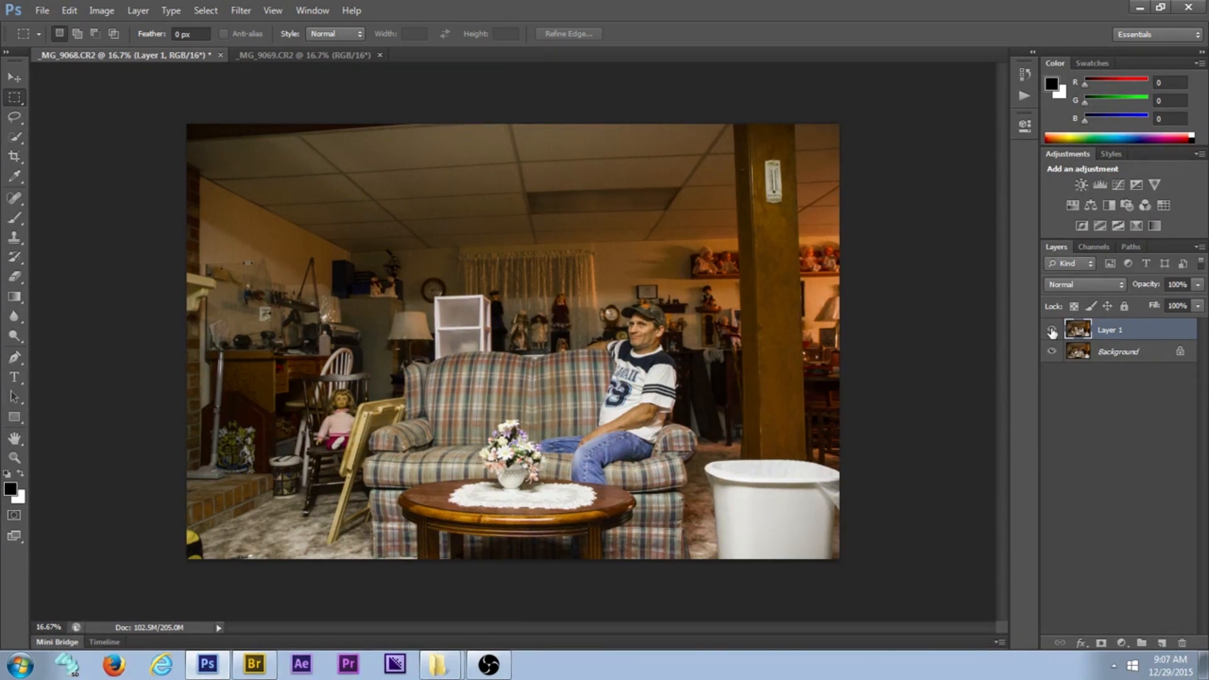
{"action": "left_click", "coordinate": [1050, 330]}
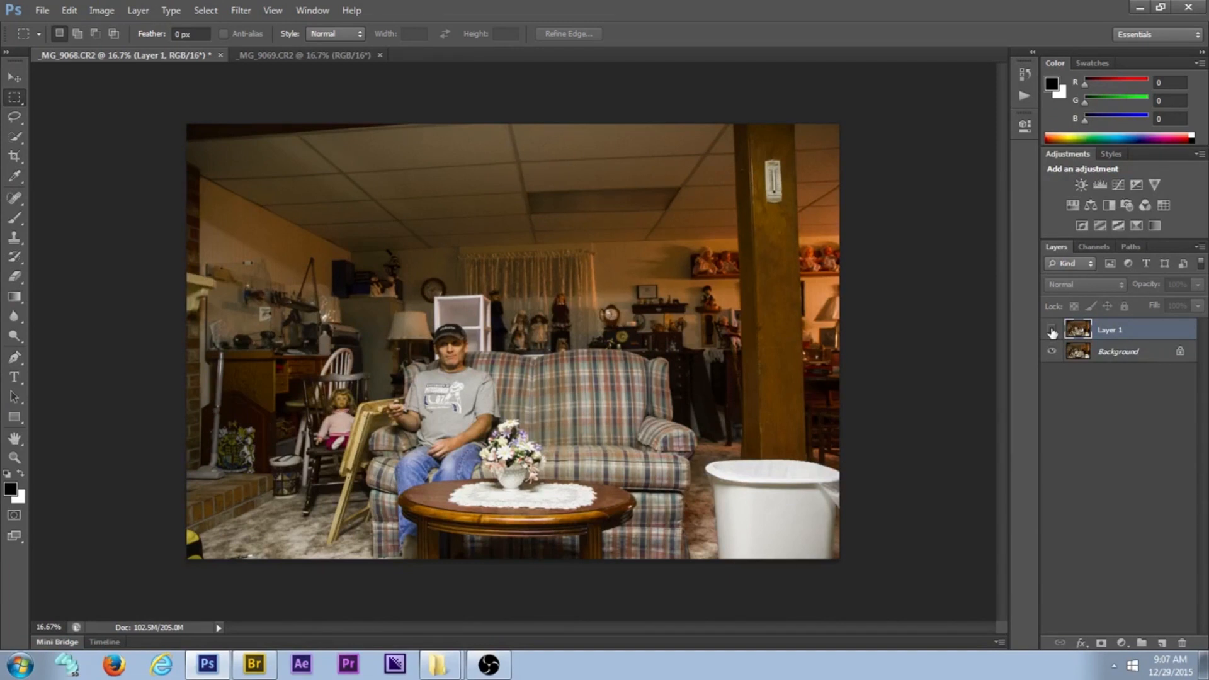
{"action": "left_click", "coordinate": [1051, 331]}
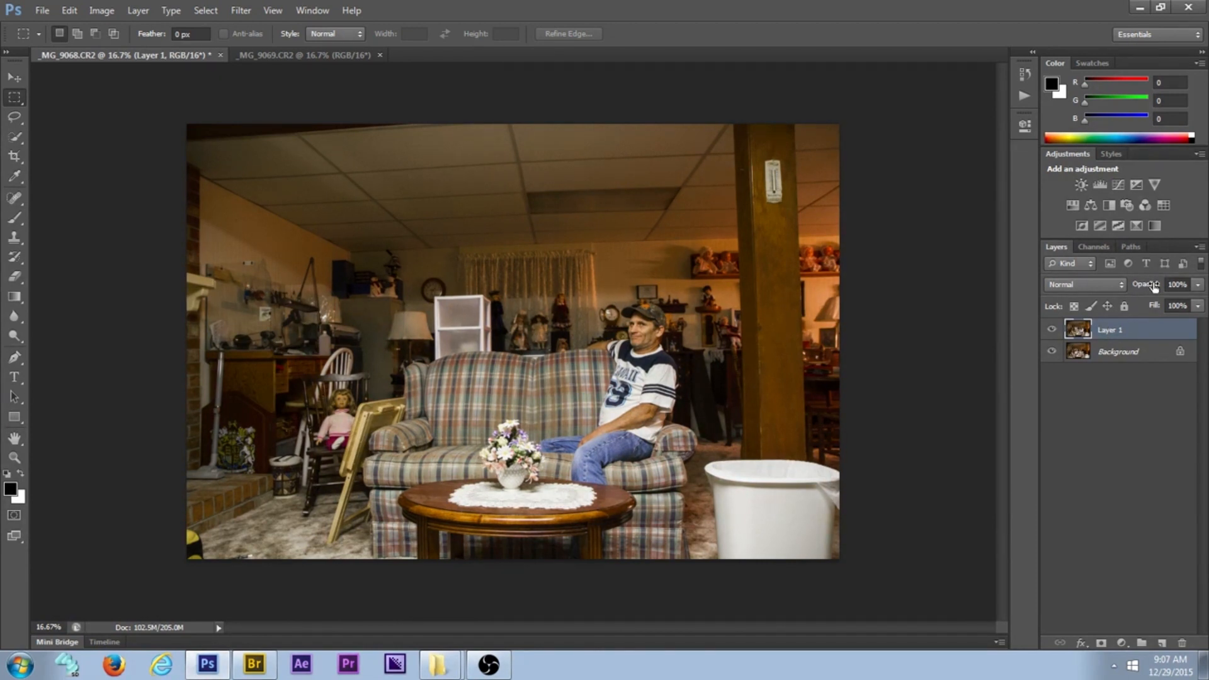
Reduce the pasted layer's opacity to about 41% and deselect the layer
{"action": "left_click", "coordinate": [1198, 284]}
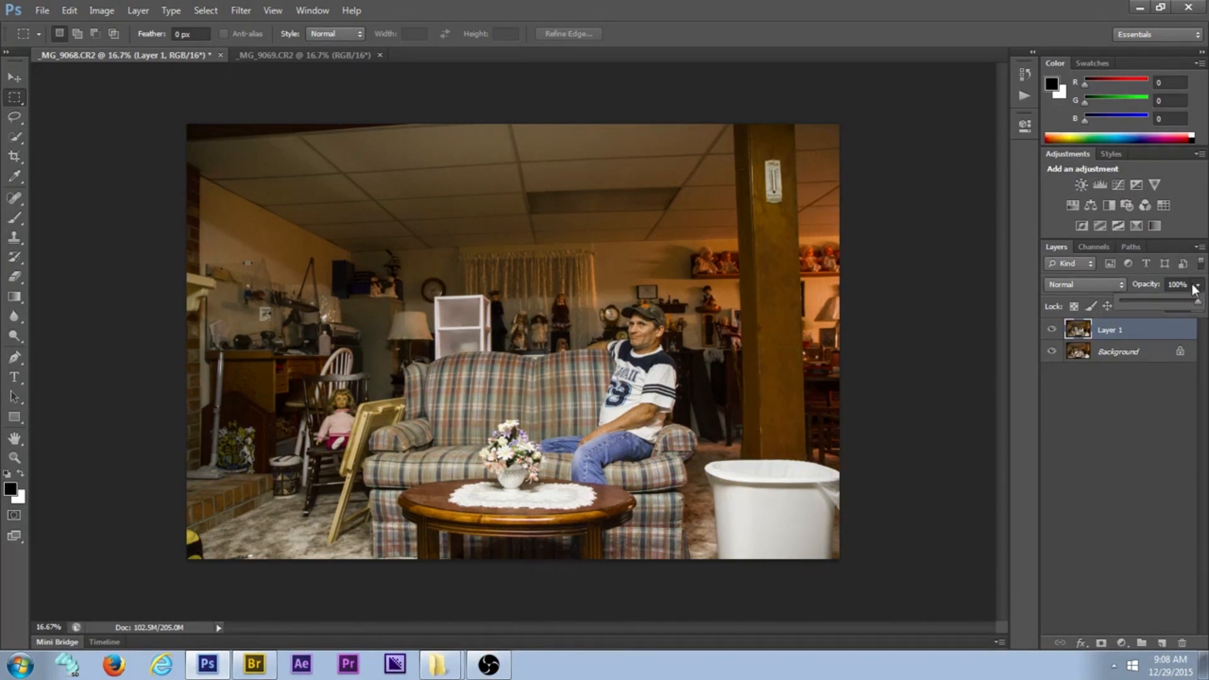
{"action": "left_click", "coordinate": [1155, 303]}
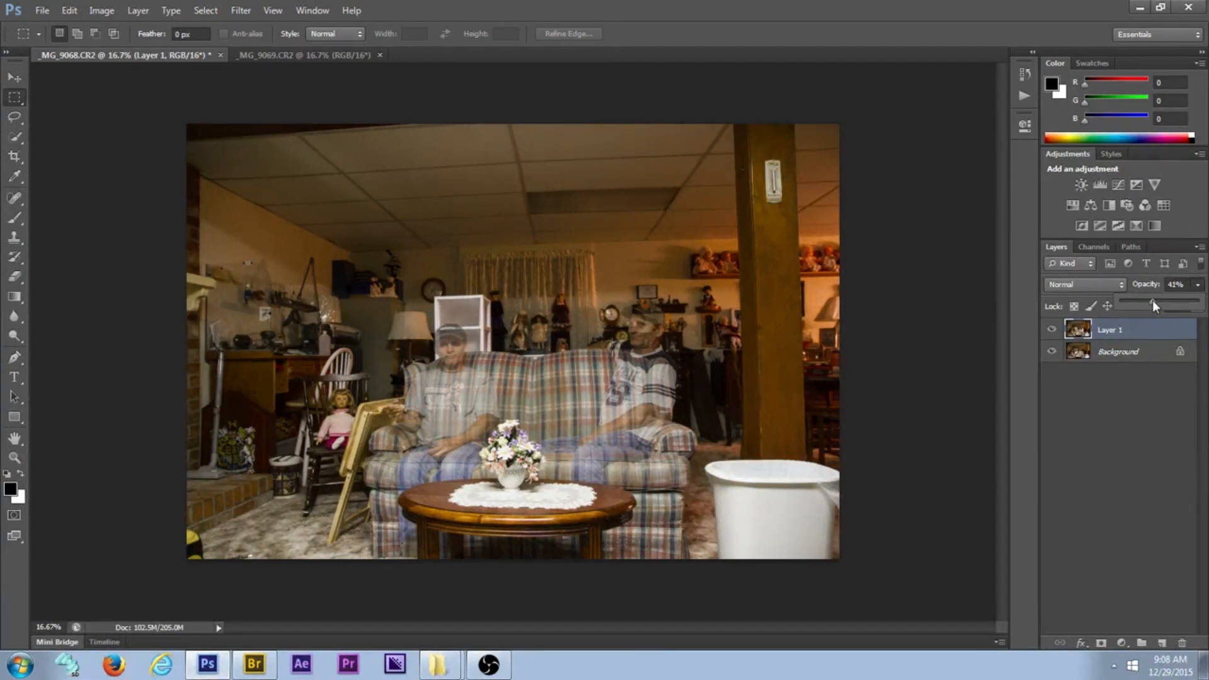
{"action": "left_click_drag", "start_coordinate": [1149, 302], "coordinate": [1155, 305]}
{"action": "left_click", "coordinate": [1078, 472]}
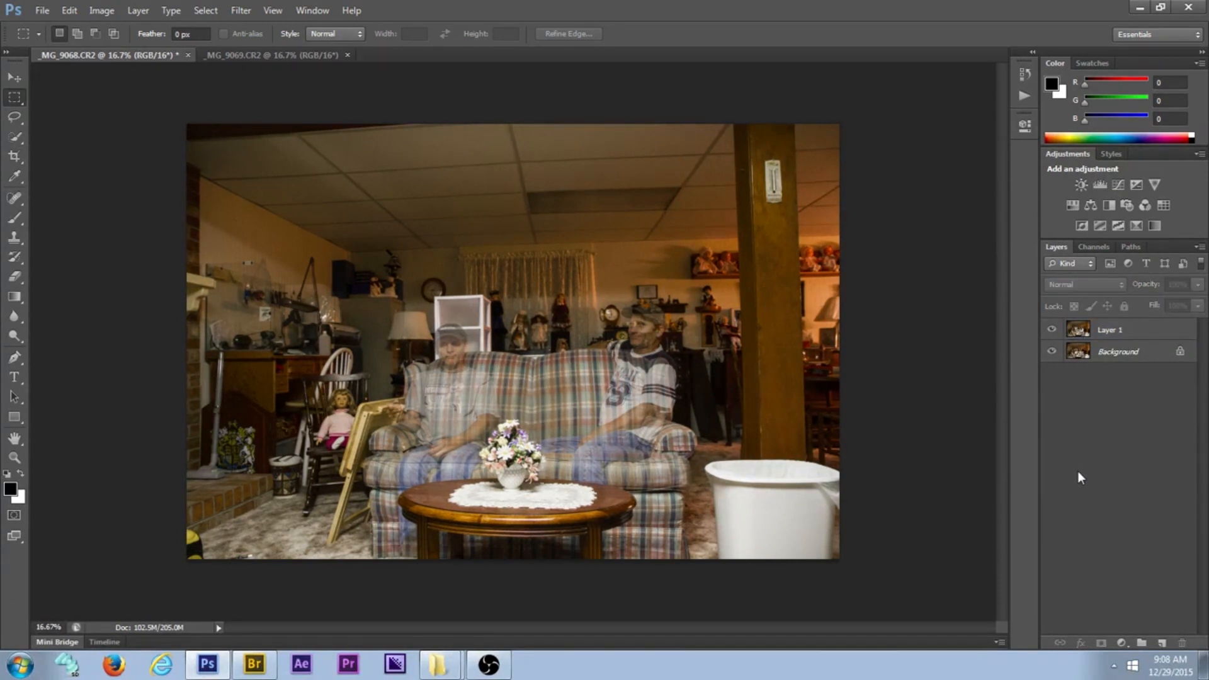
Add a layer mask to Layer 1, keep the mask active, and lower the layer's opacity to 35%
{"action": "left_click", "coordinate": [1103, 331]}
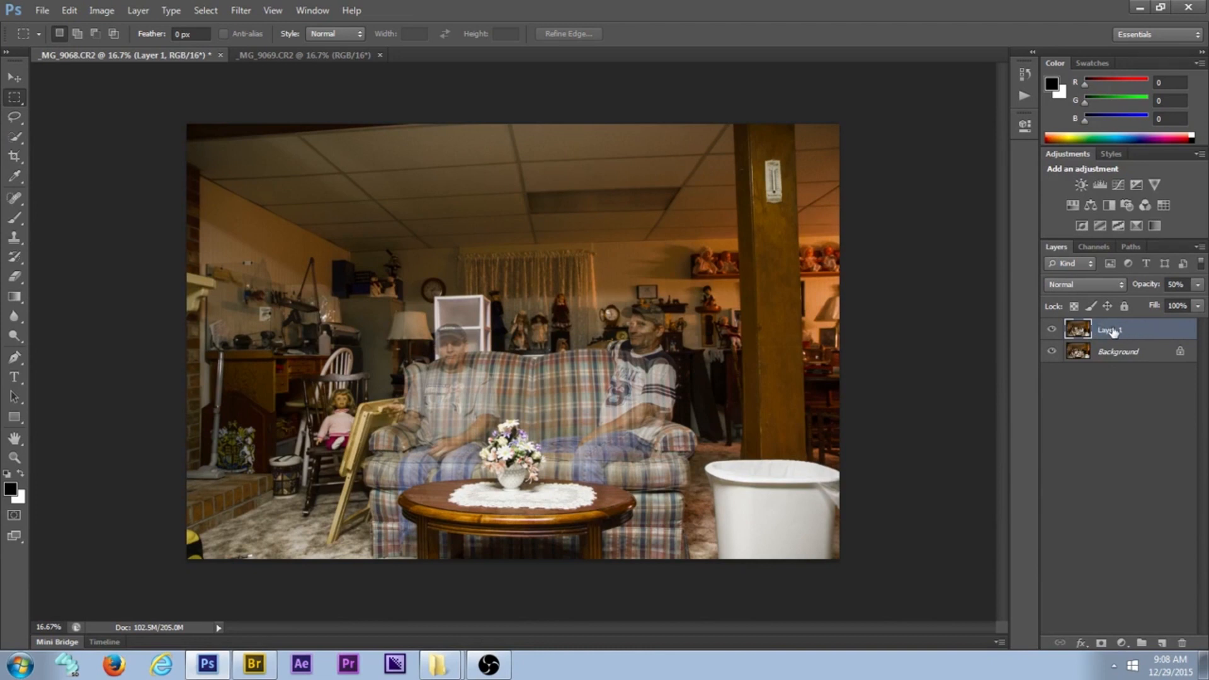
{"action": "left_click", "coordinate": [1100, 643]}
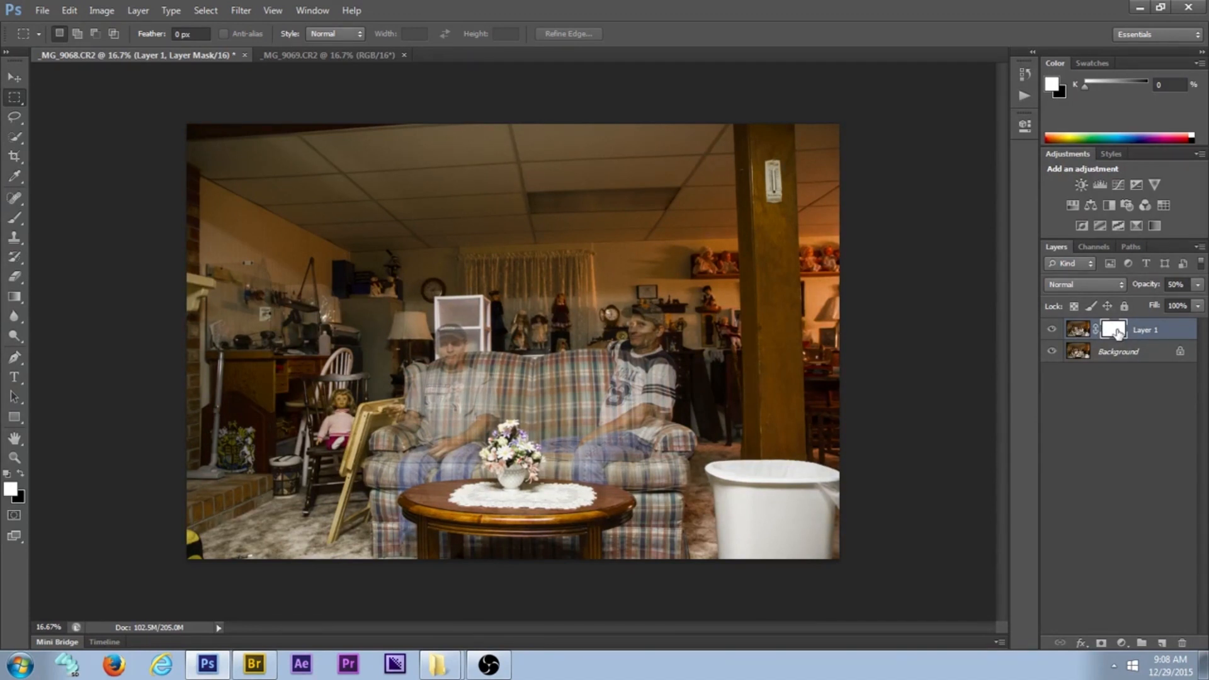
{"action": "left_click", "coordinate": [1076, 330]}
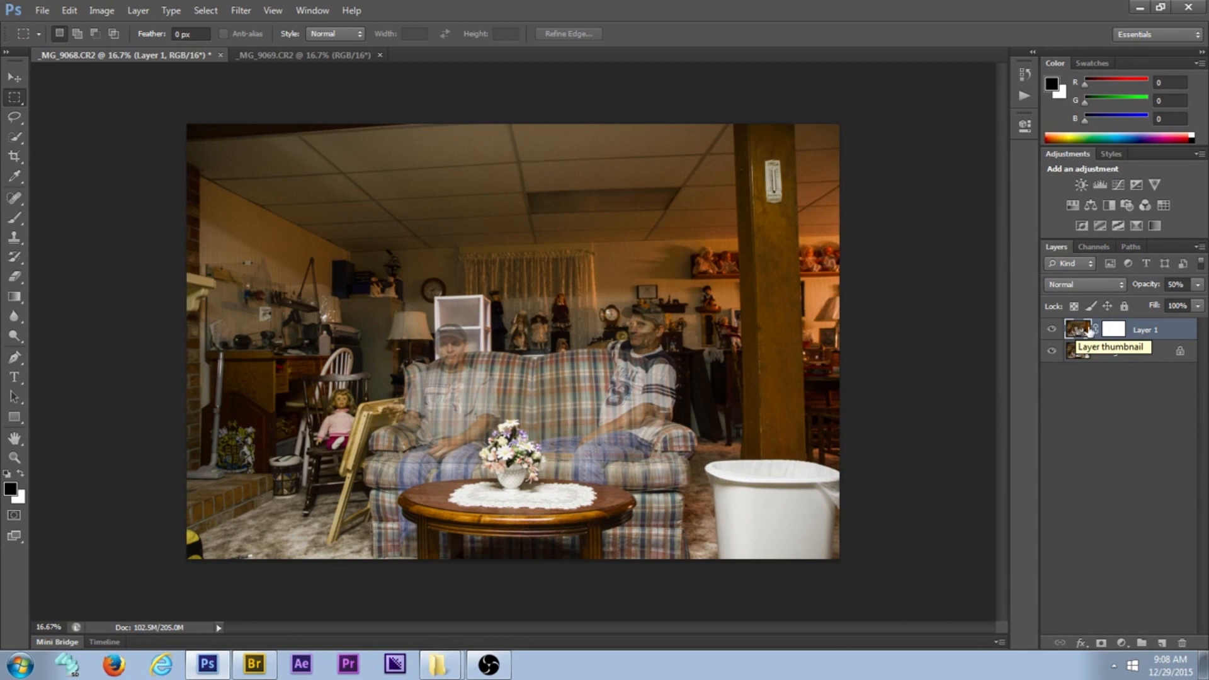
{"action": "left_click", "coordinate": [1113, 330]}
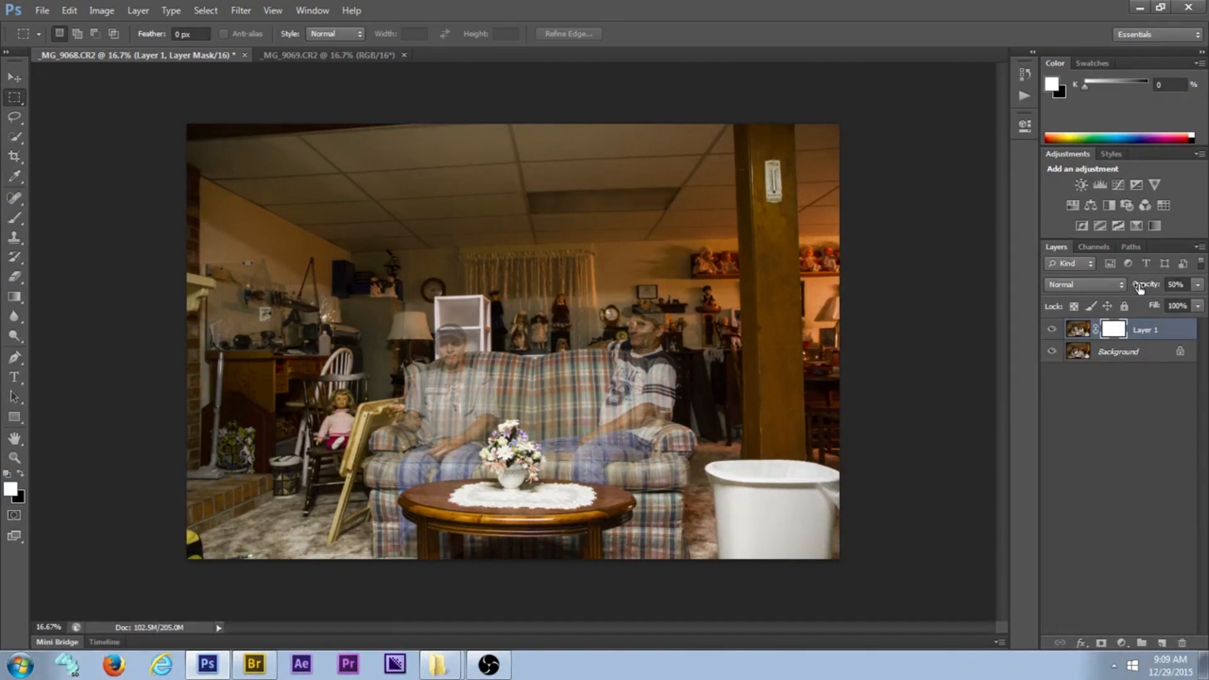
{"action": "mouse_move", "coordinate": [1139, 288]}
{"action": "left_mouse_down"}
{"action": "mouse_move", "coordinate": [1204, 296]}
{"action": "mouse_move", "coordinate": [1135, 305]}
{"action": "mouse_move", "coordinate": [1160, 291]}
{"action": "left_mouse_up"}
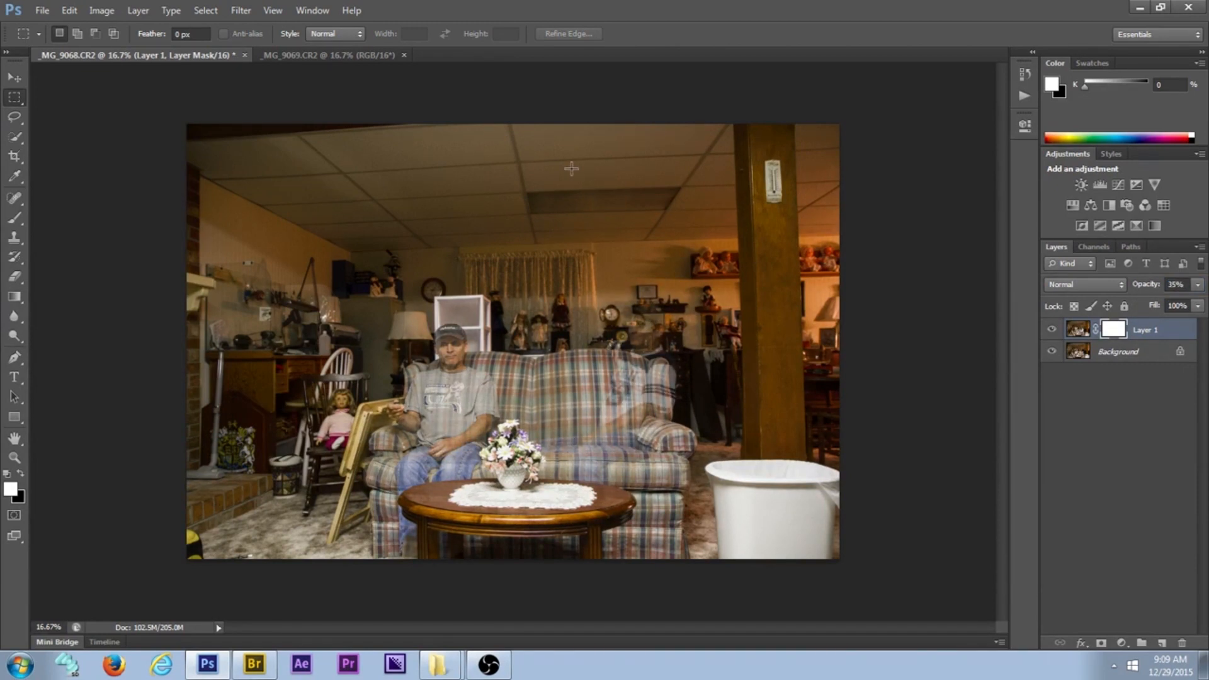
Draw a rectangular marquee about 10.7 by 16.6 cm around the man at the sofa's left end, reaching the photo's bottom edge
{"action": "left_click", "coordinate": [13, 99]}
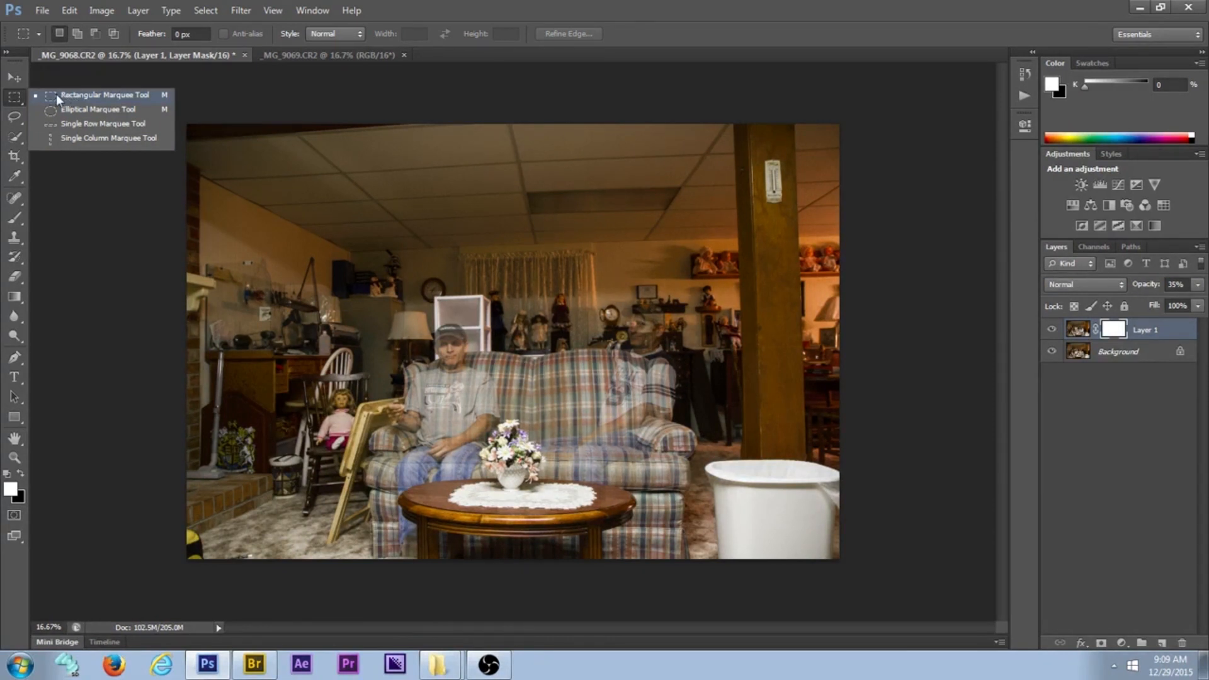
{"action": "left_click", "coordinate": [36, 94]}
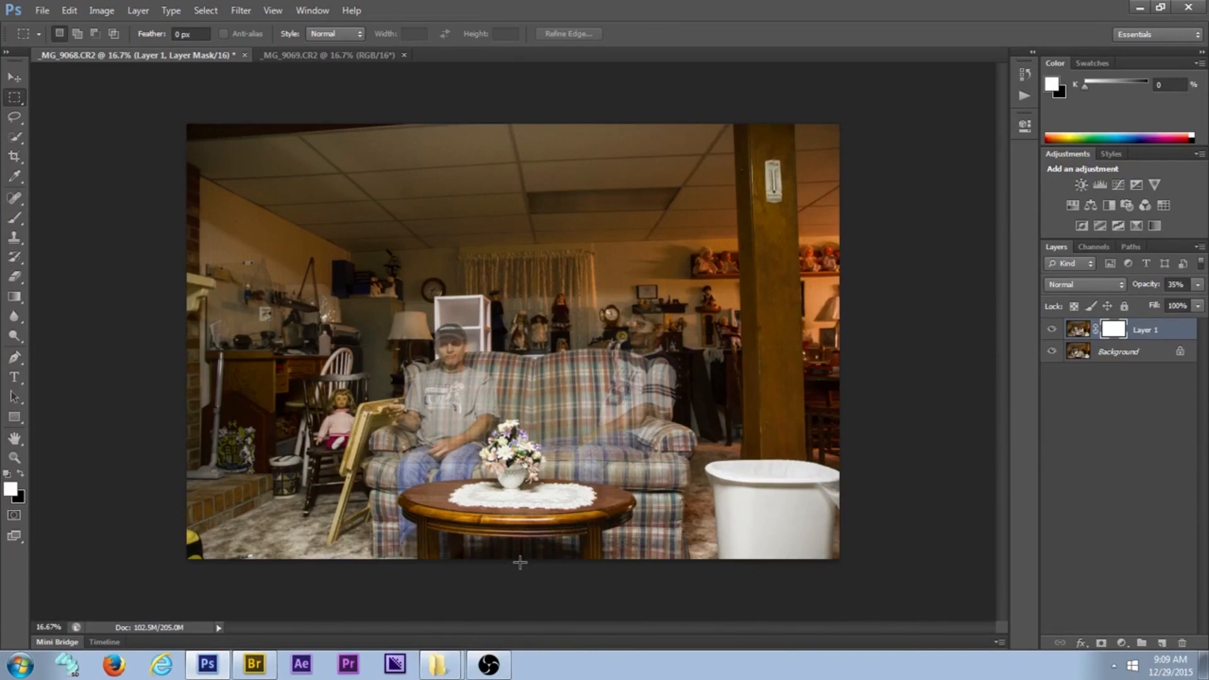
{"action": "left_click_drag", "start_coordinate": [487, 515], "coordinate": [362, 312]}
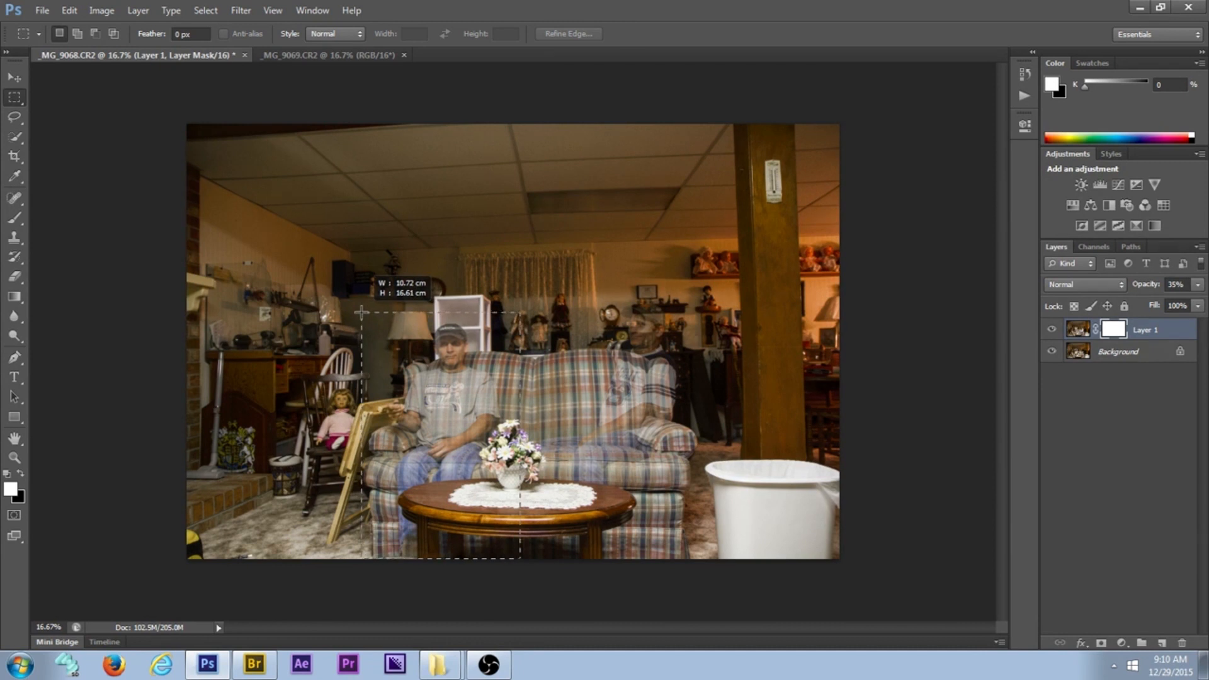
{"action": "left_click_drag", "start_coordinate": [362, 312], "coordinate": [361, 312]}
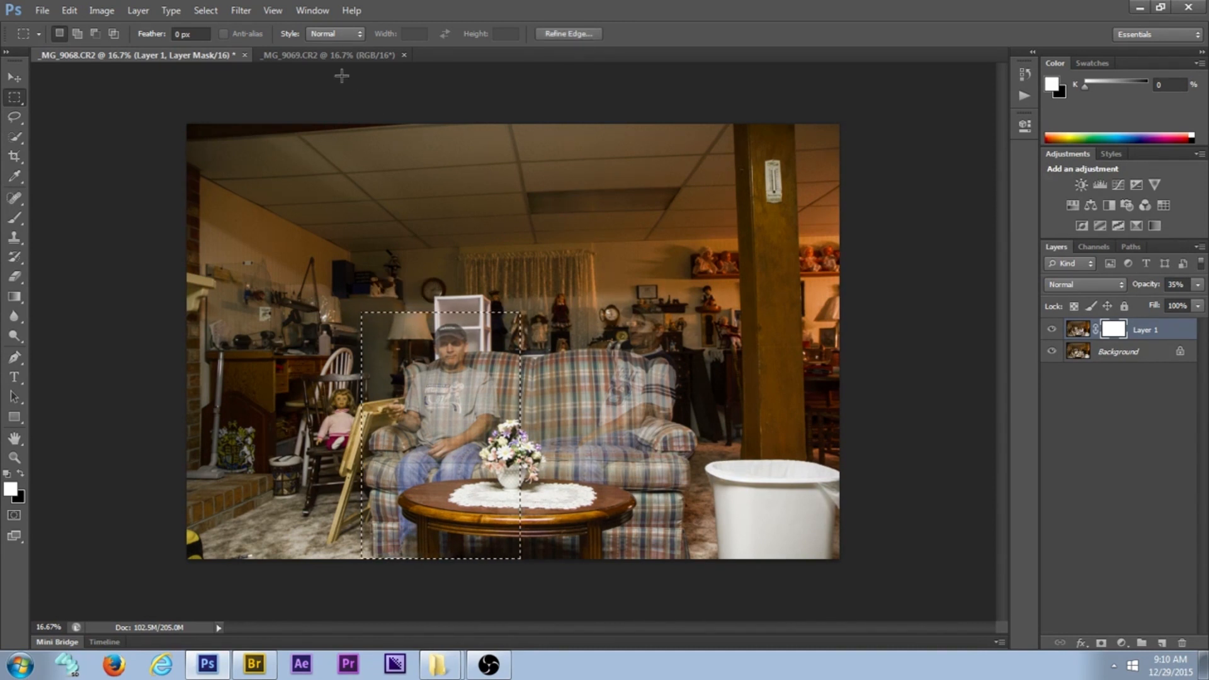
Feather the rectangular selection with a radius of 10 pixels
{"action": "left_click", "coordinate": [206, 9]}
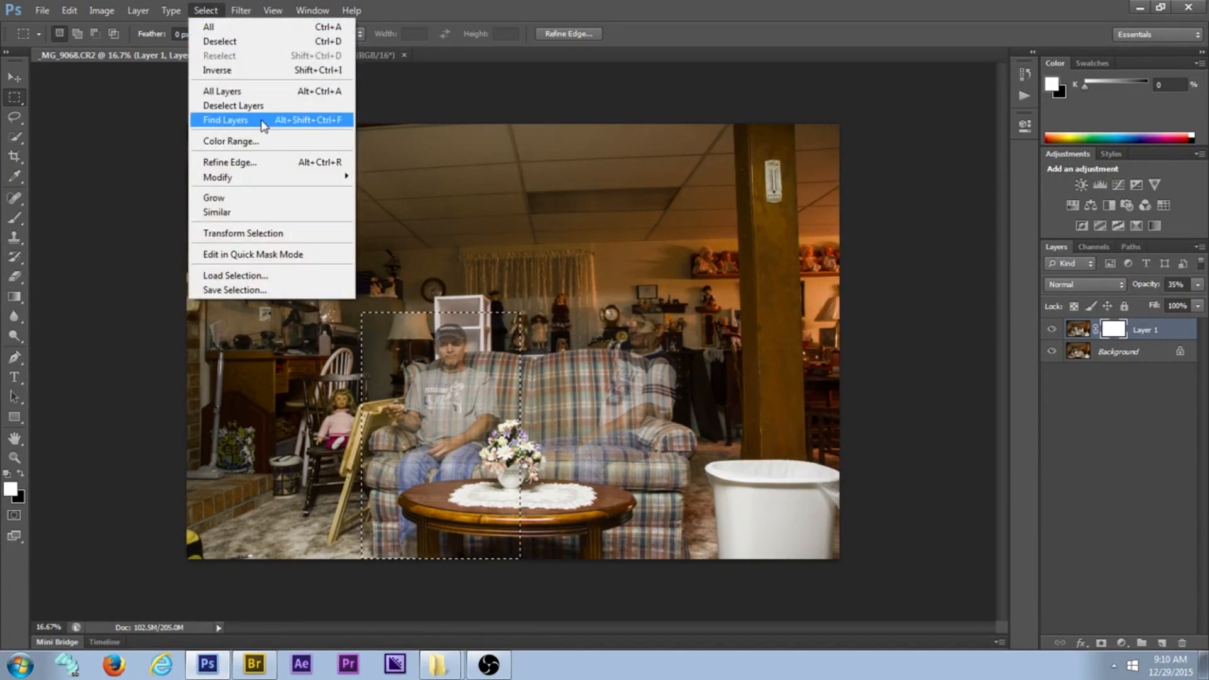
{"action": "mouse_move", "coordinate": [250, 183]}
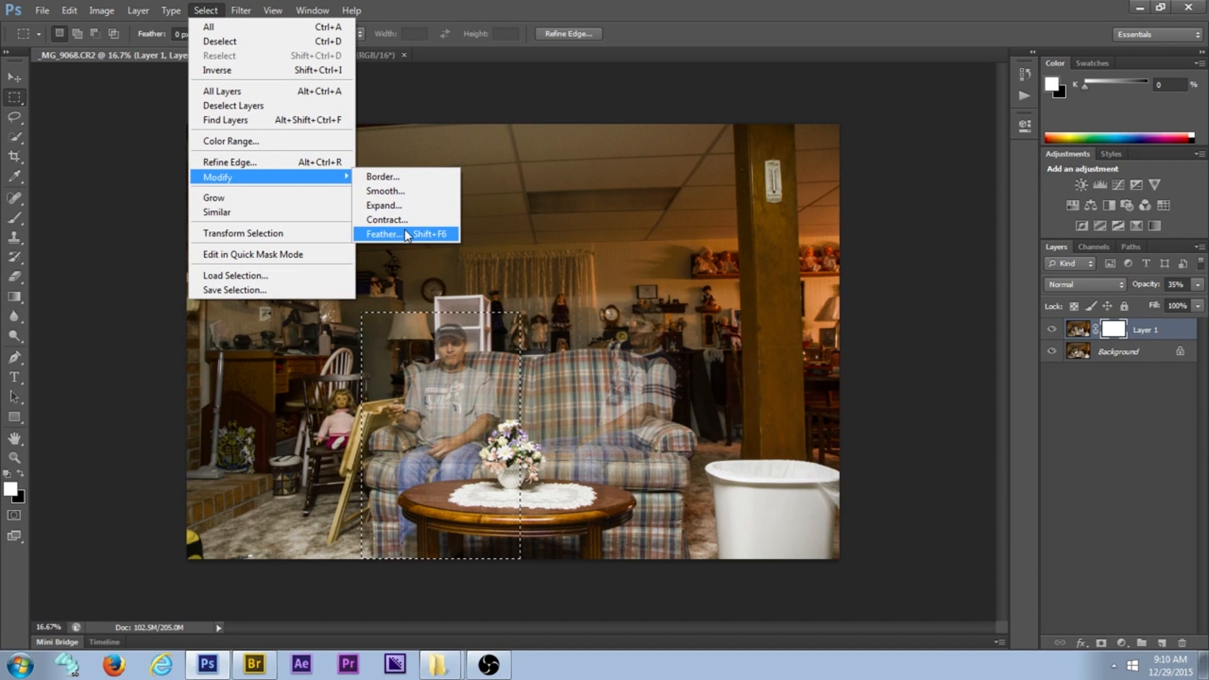
{"action": "left_click", "coordinate": [386, 234]}
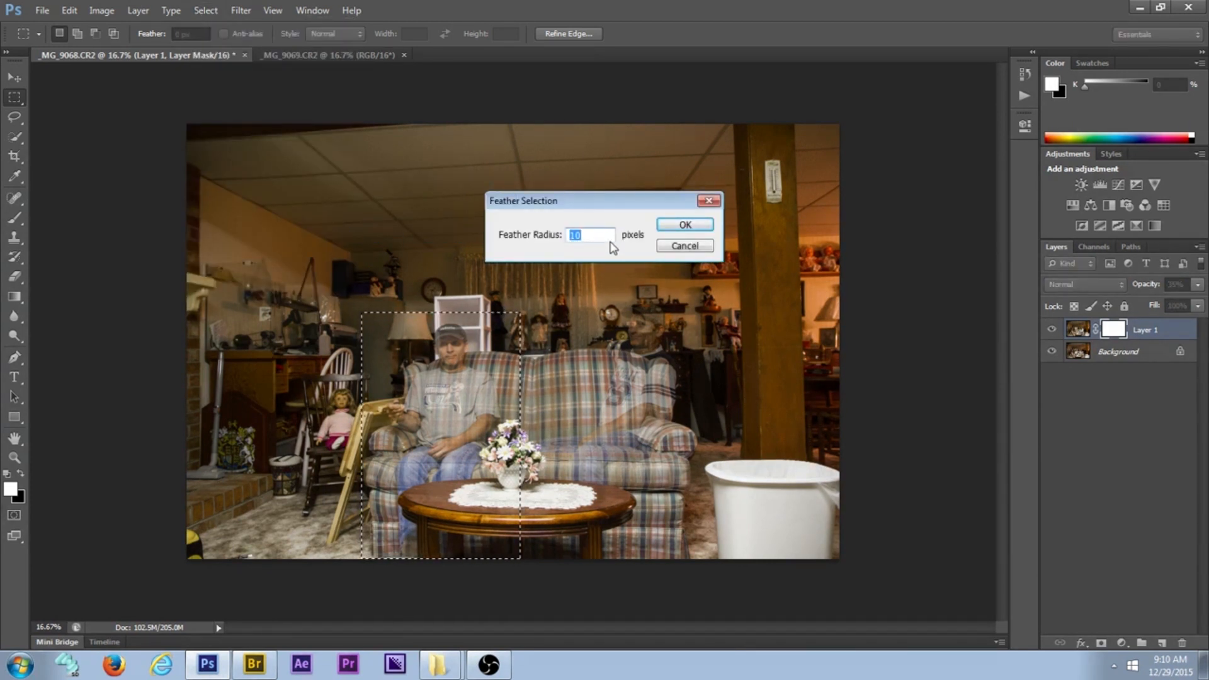
{"action": "left_click", "coordinate": [687, 224]}
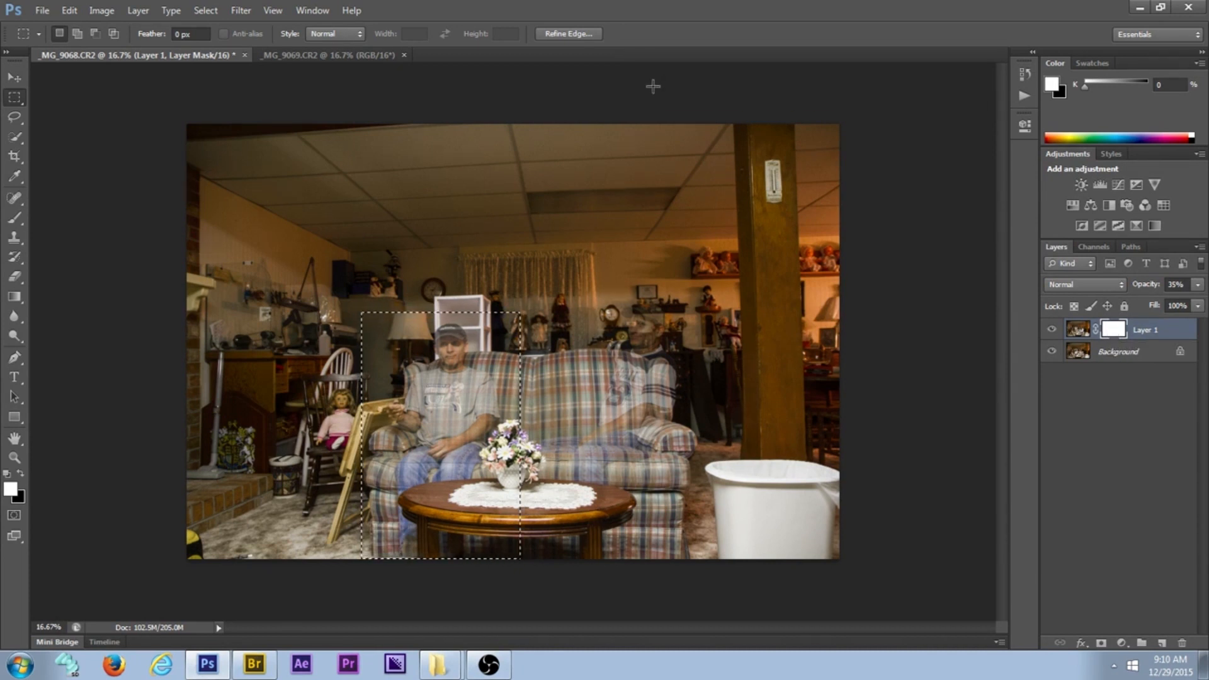
Fill the selected area of Layer 1's mask with black in Normal mode at 100% opacity
{"action": "left_click", "coordinate": [66, 10]}
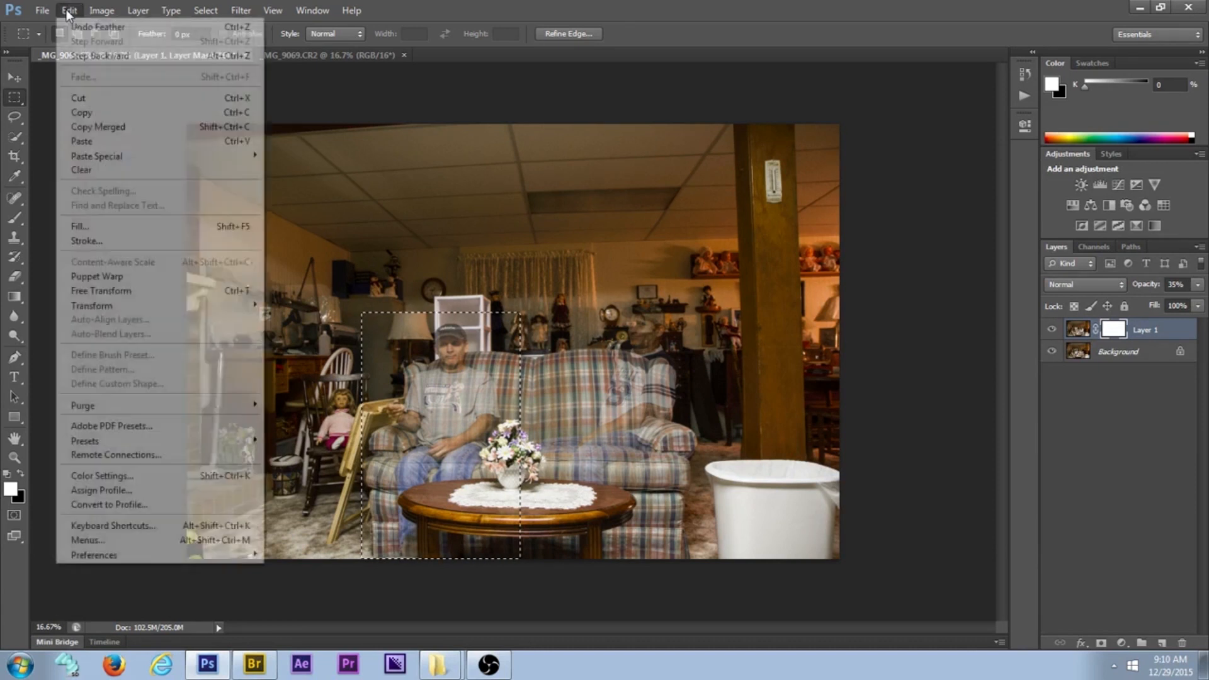
{"action": "left_click", "coordinate": [110, 224]}
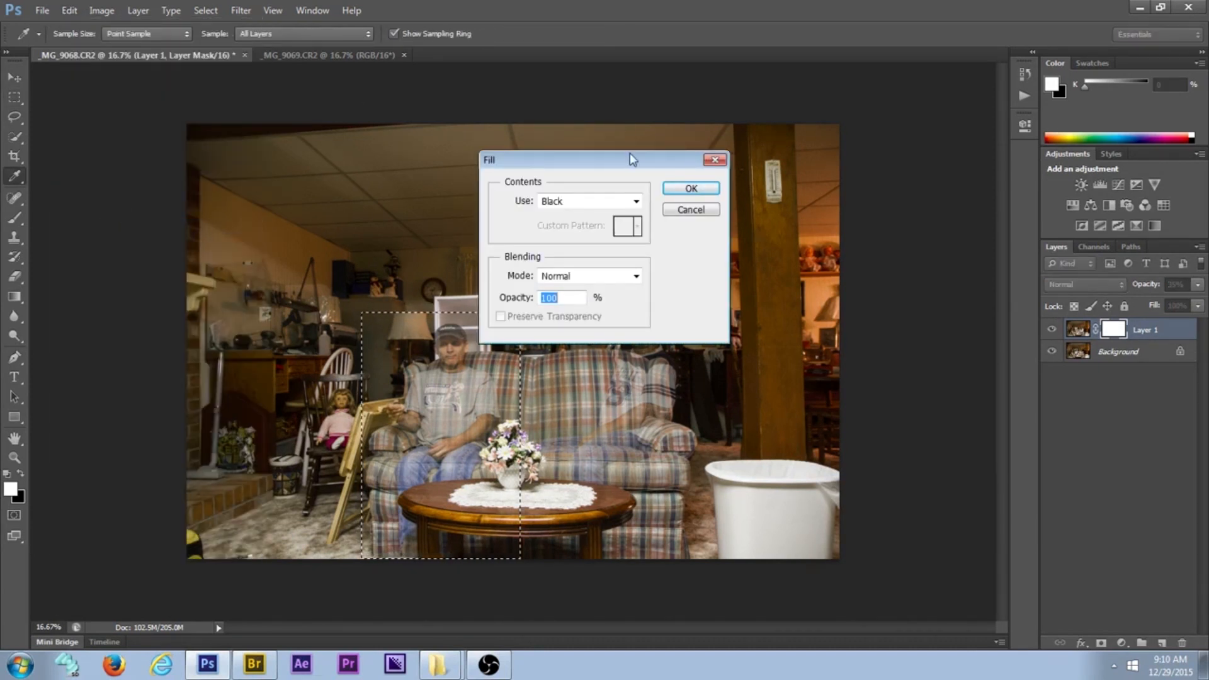
{"action": "left_click", "coordinate": [636, 201]}
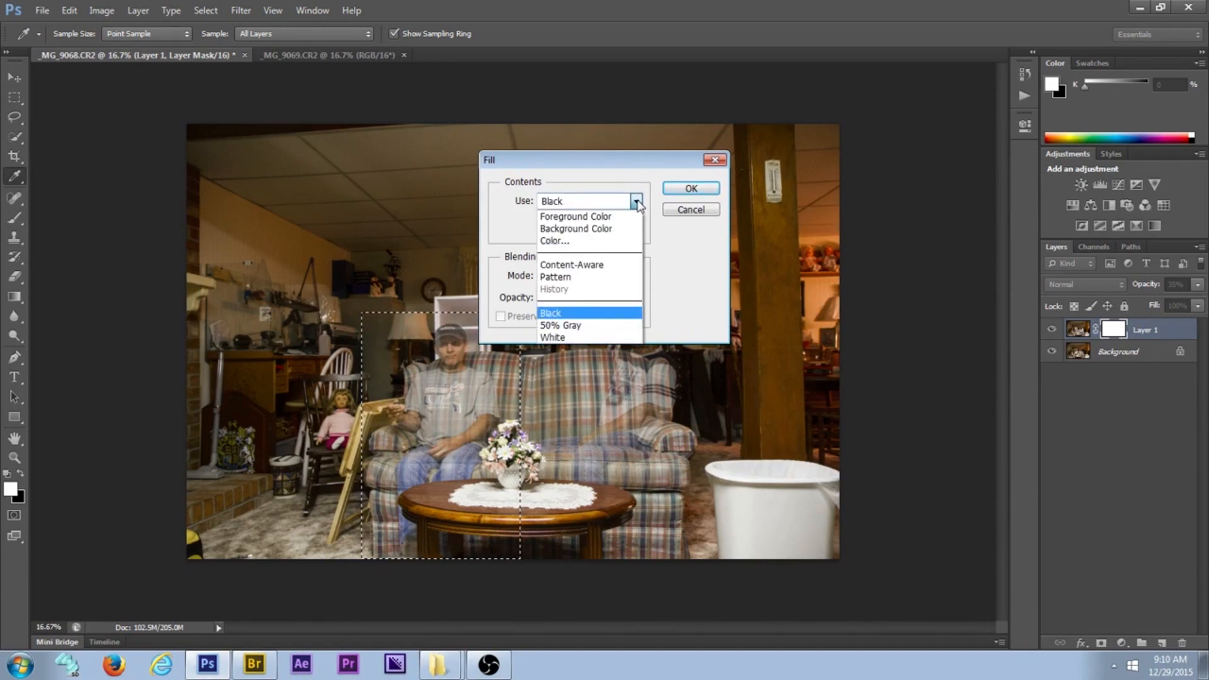
{"action": "left_click", "coordinate": [562, 313]}
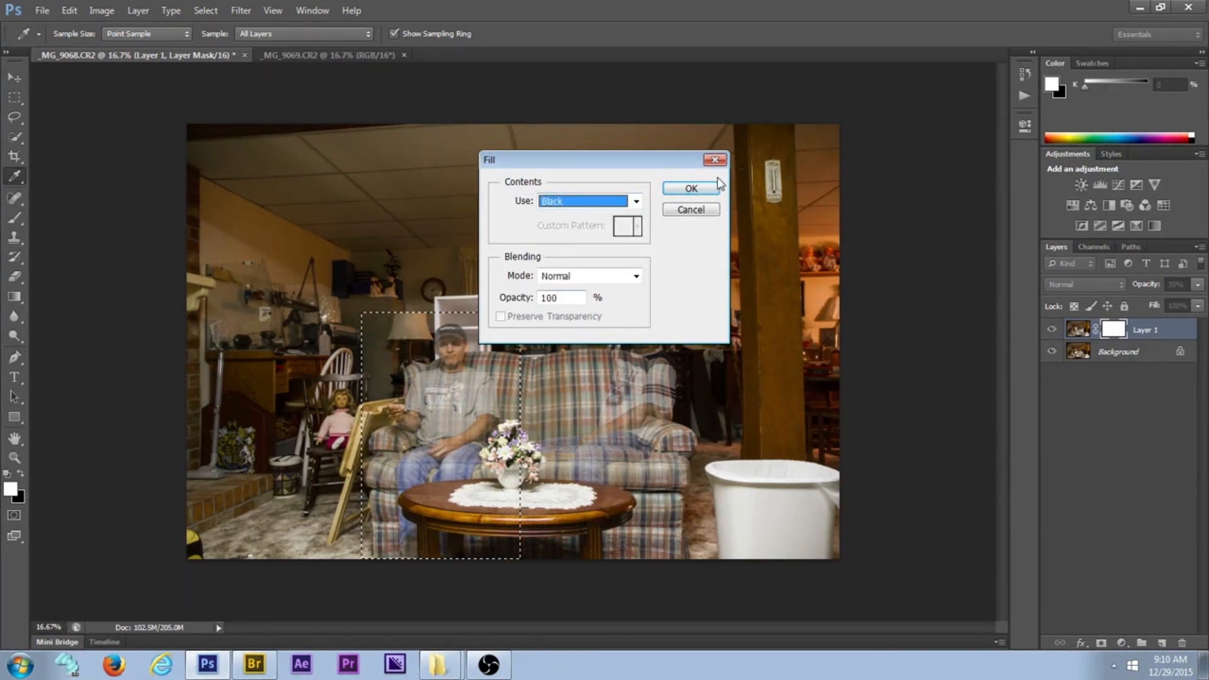
{"action": "left_click", "coordinate": [692, 189]}
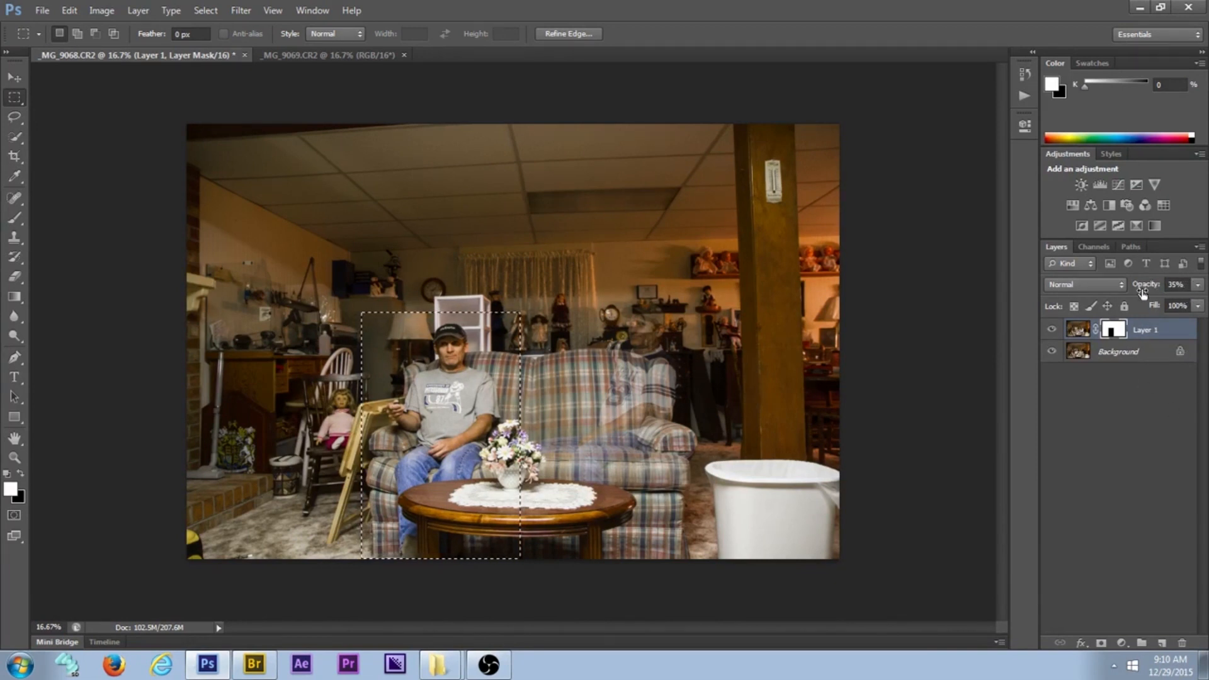
Raise Layer 1's opacity to 100%, and deselect both the layer and the rectangular marquee
{"action": "left_click", "coordinate": [1198, 286]}
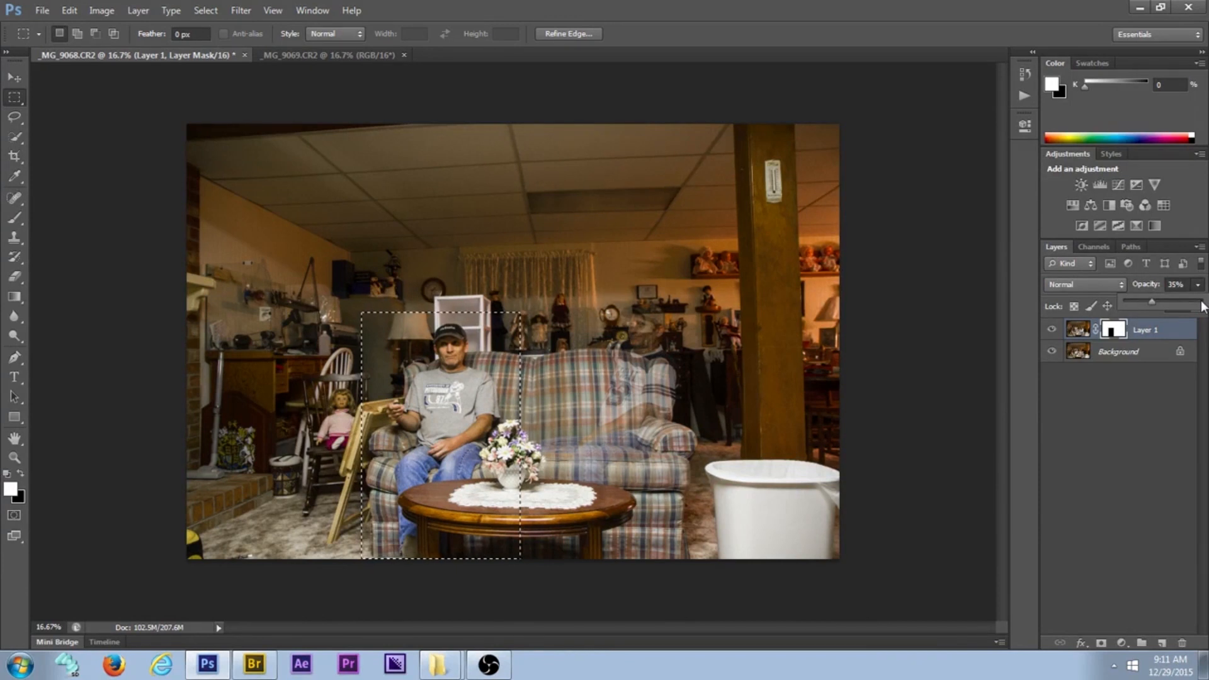
{"action": "left_click_drag", "start_coordinate": [1201, 306], "coordinate": [1204, 306]}
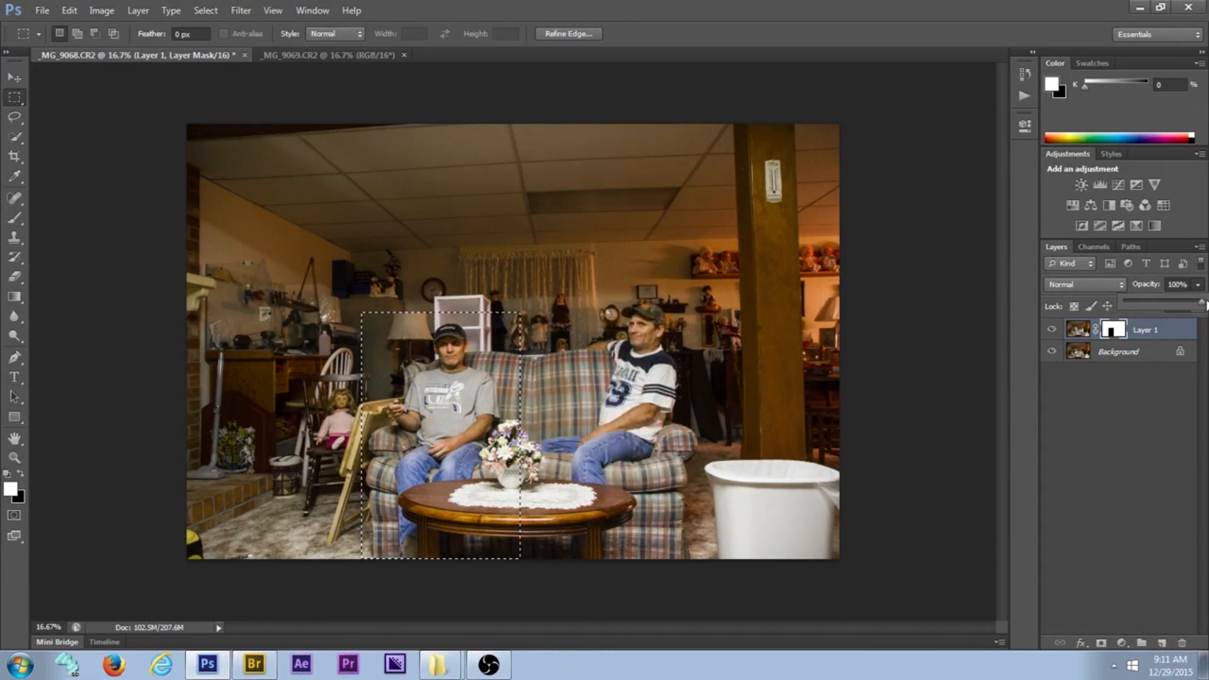
{"action": "left_click", "coordinate": [1131, 417]}
{"action": "left_click", "coordinate": [1131, 416]}
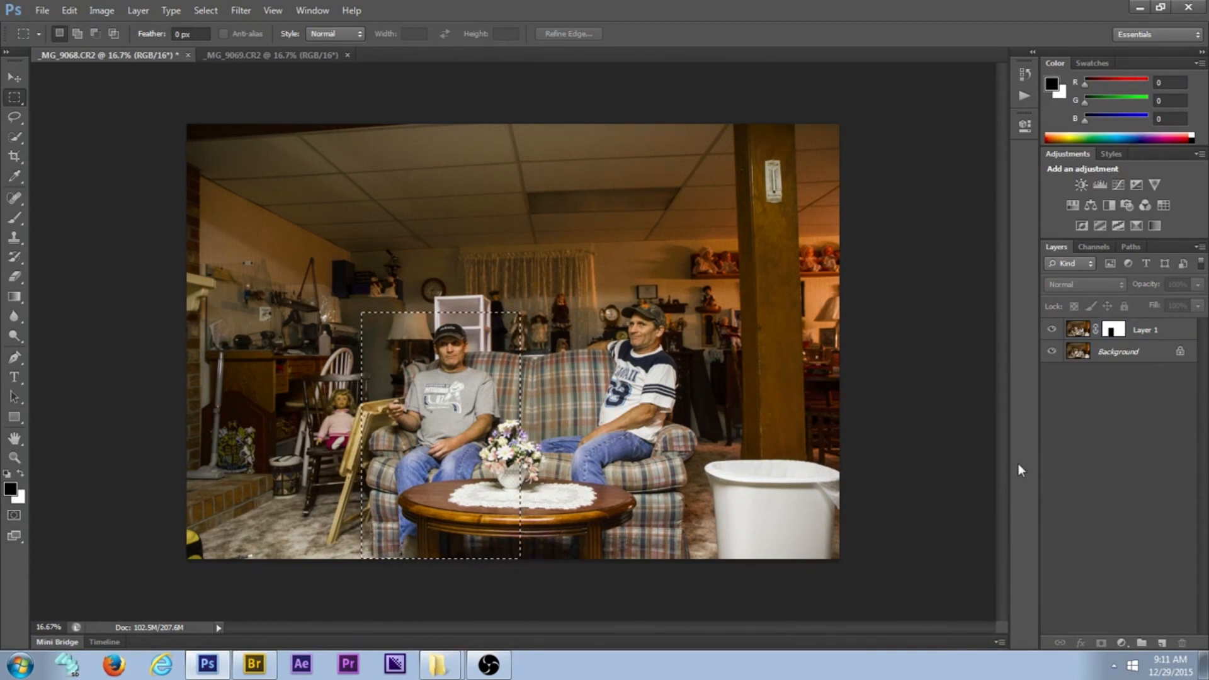
{"action": "left_click", "coordinate": [207, 11]}
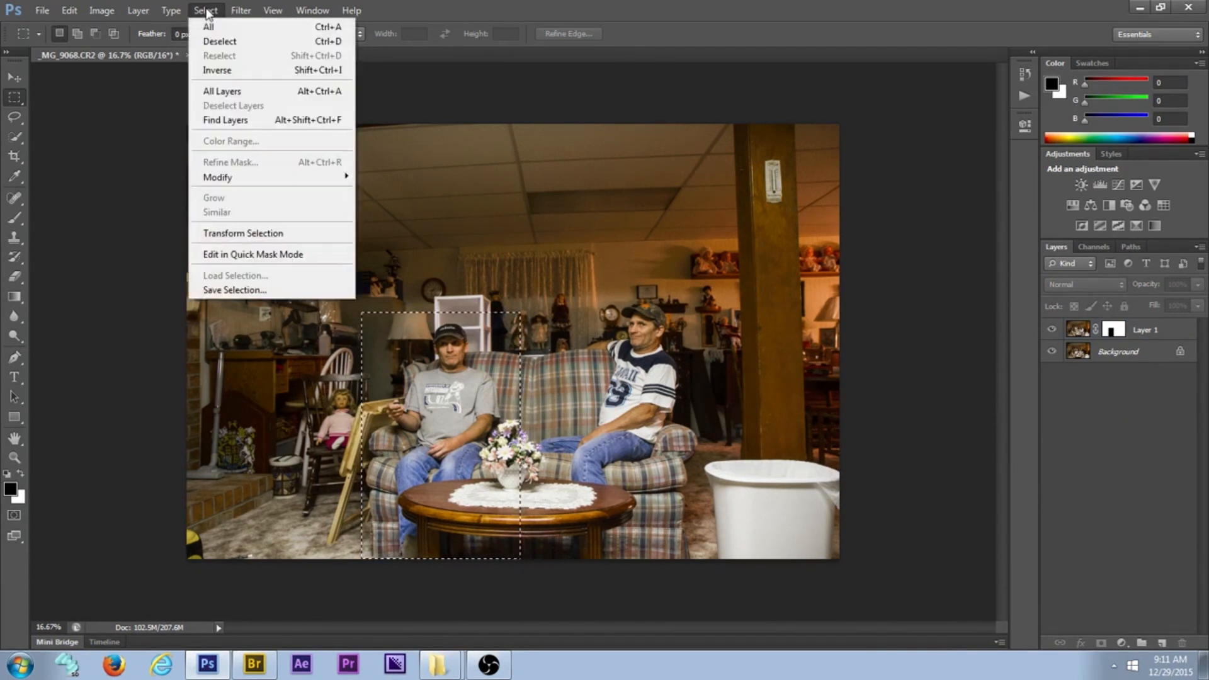
{"action": "left_click", "coordinate": [220, 41]}
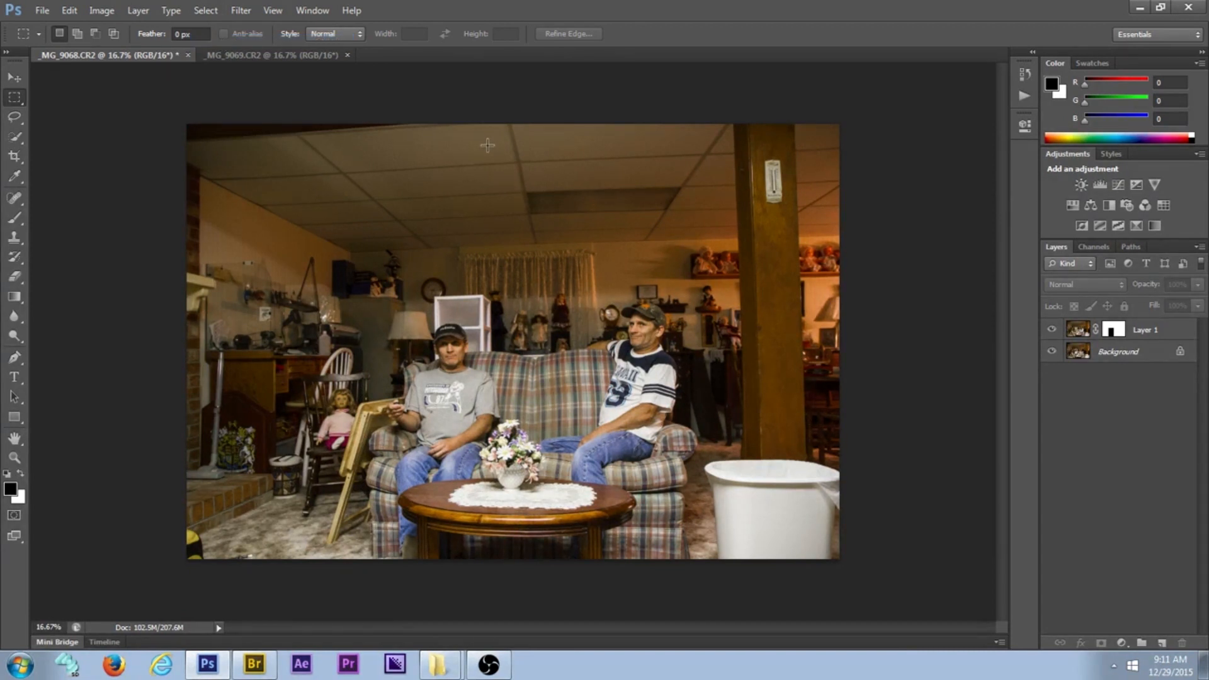